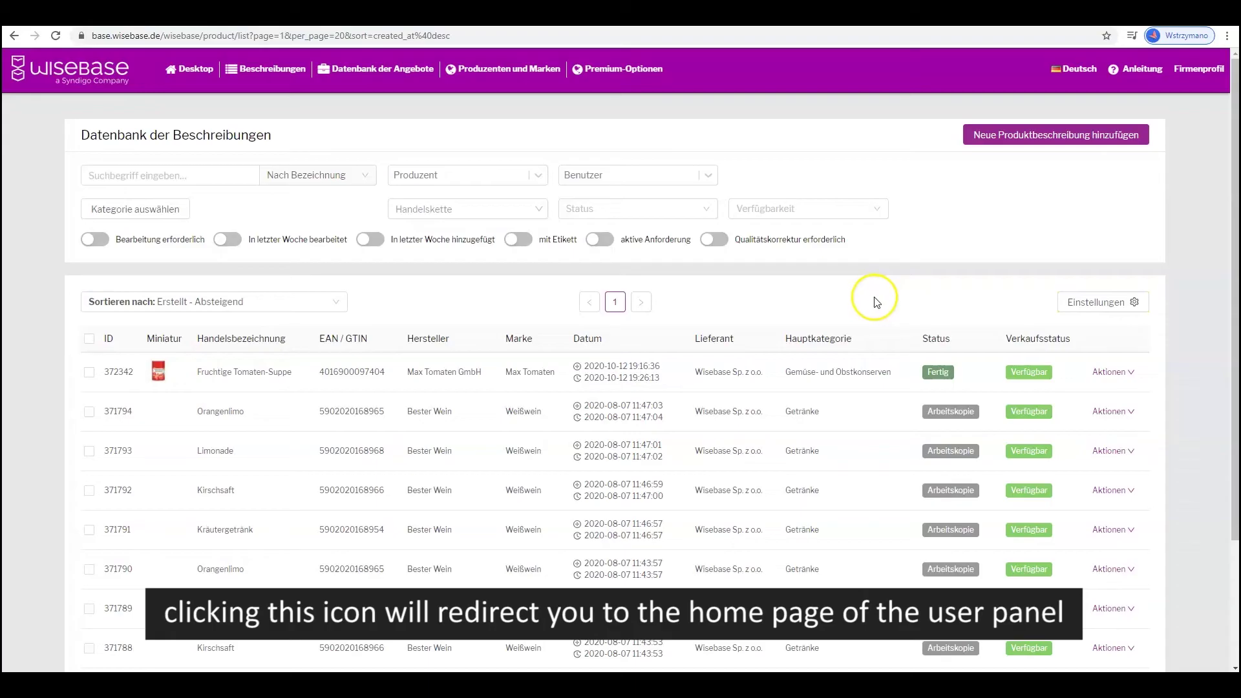
# Go to the Desktop home page, then open the list of missing descriptions (Liste der fehlenden Beschreibungen)
pyautogui.click(194, 73)
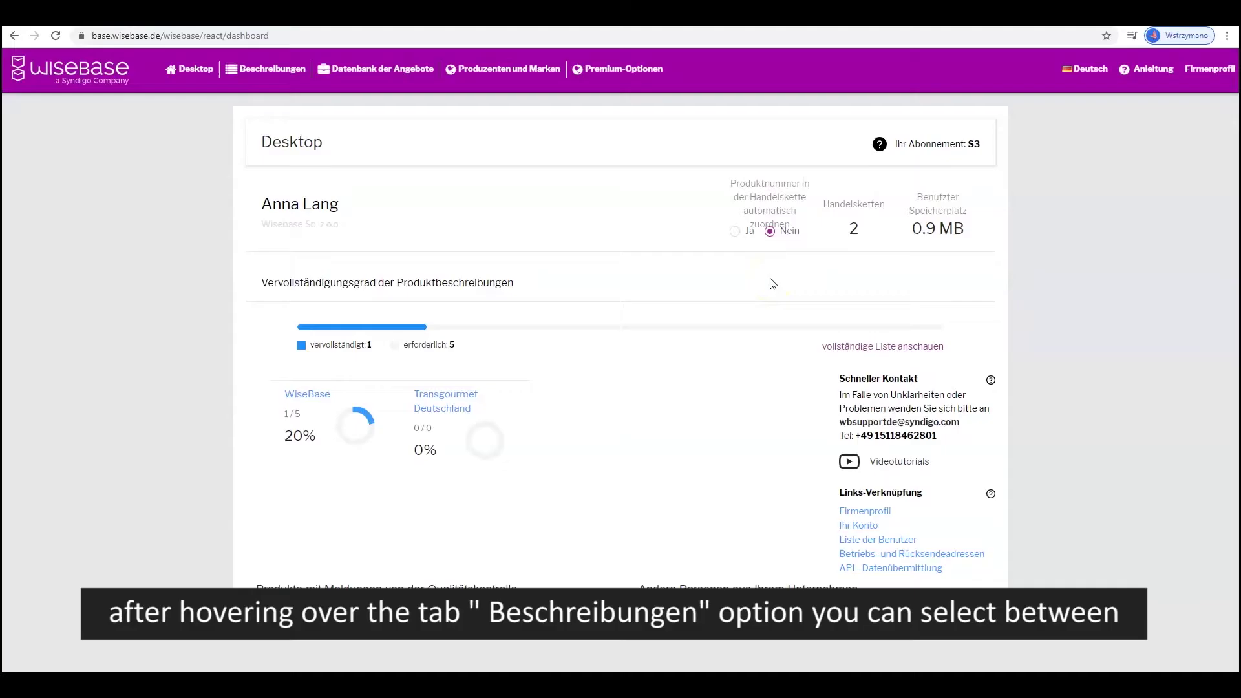
pyautogui.moveTo(297, 73)
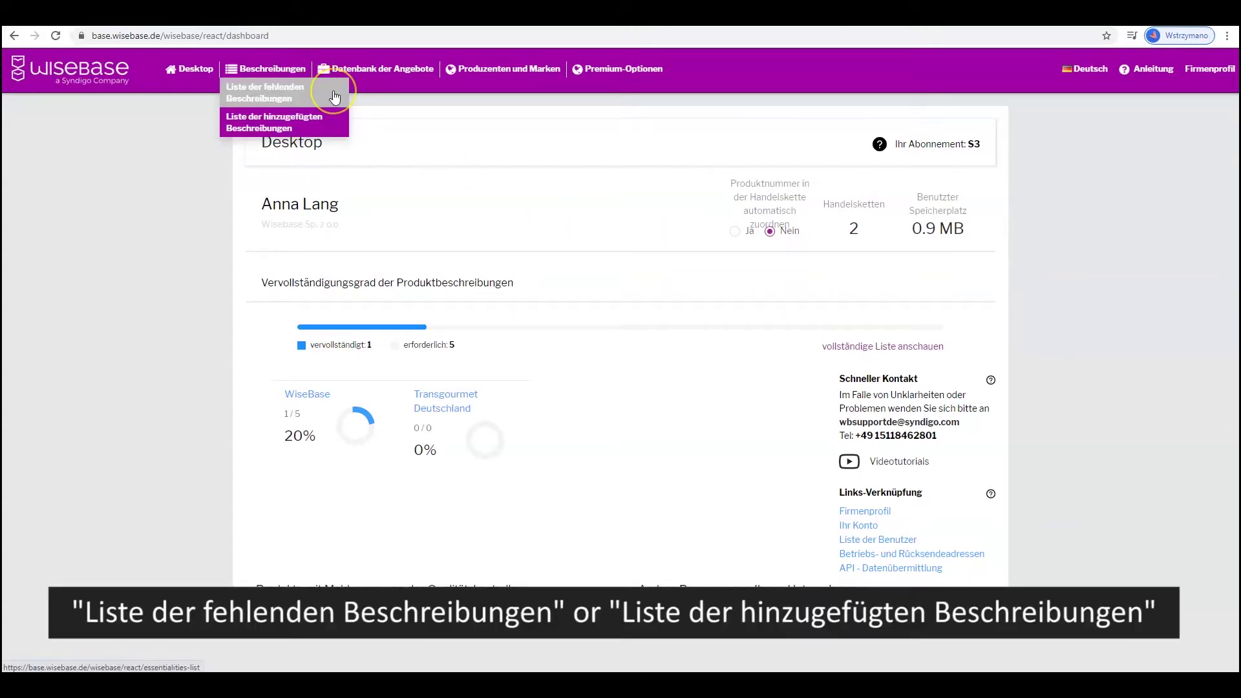
pyautogui.click(336, 125)
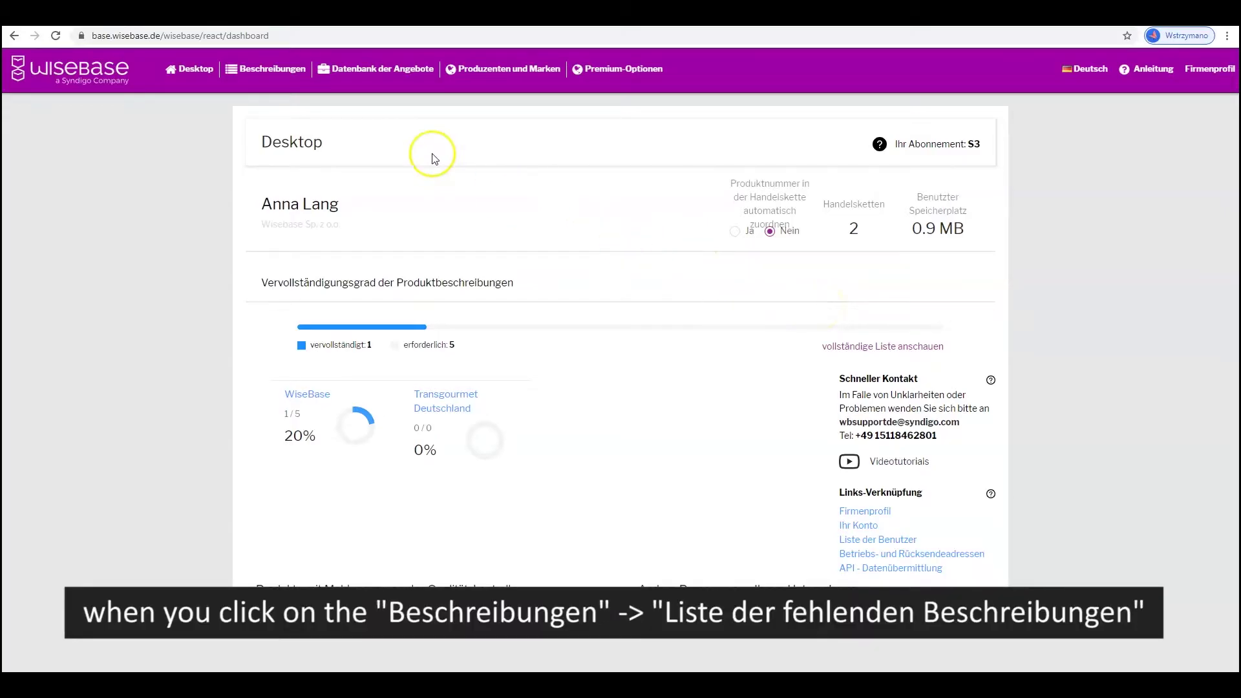
pyautogui.click(296, 69)
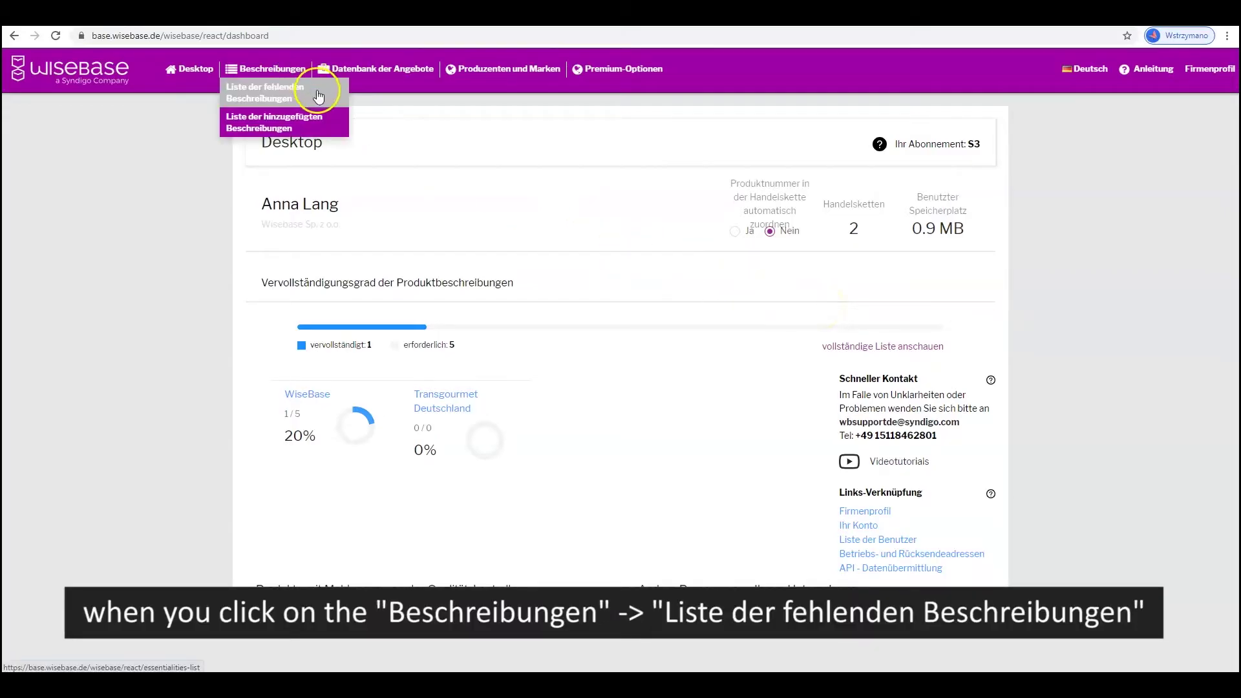
pyautogui.click(318, 91)
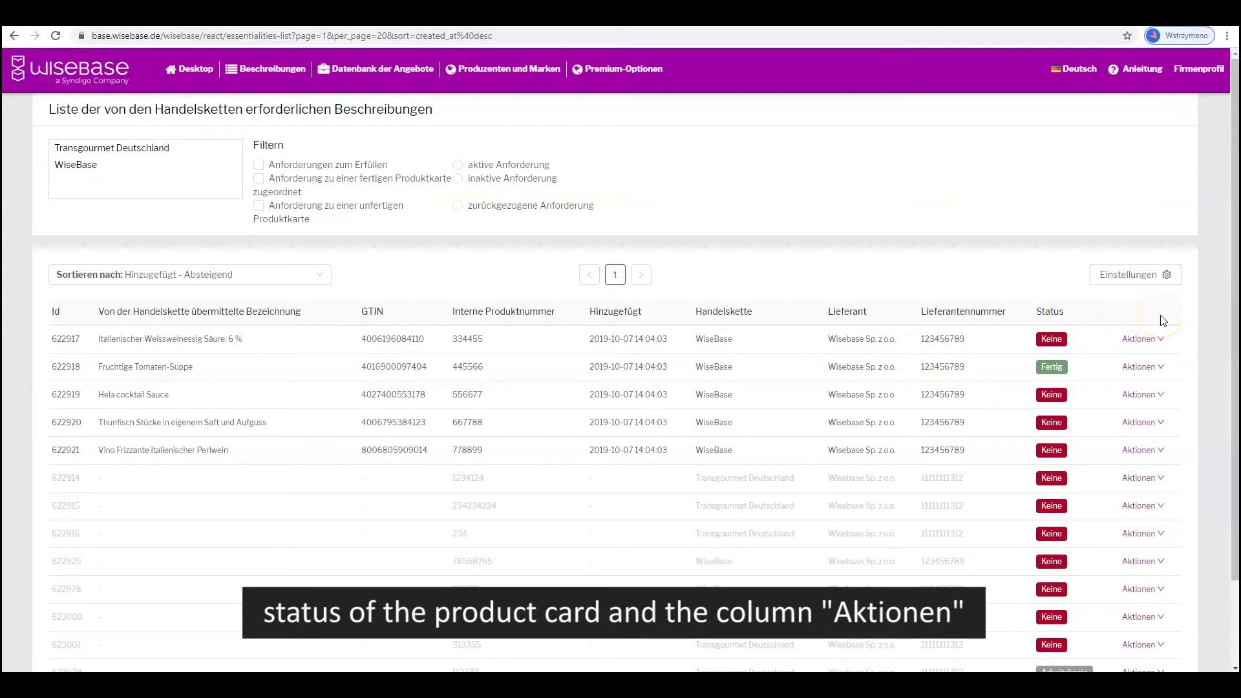
# Start a new product description for the Italian white wine vinegar requested by WiseBase
pyautogui.click(1158, 341)
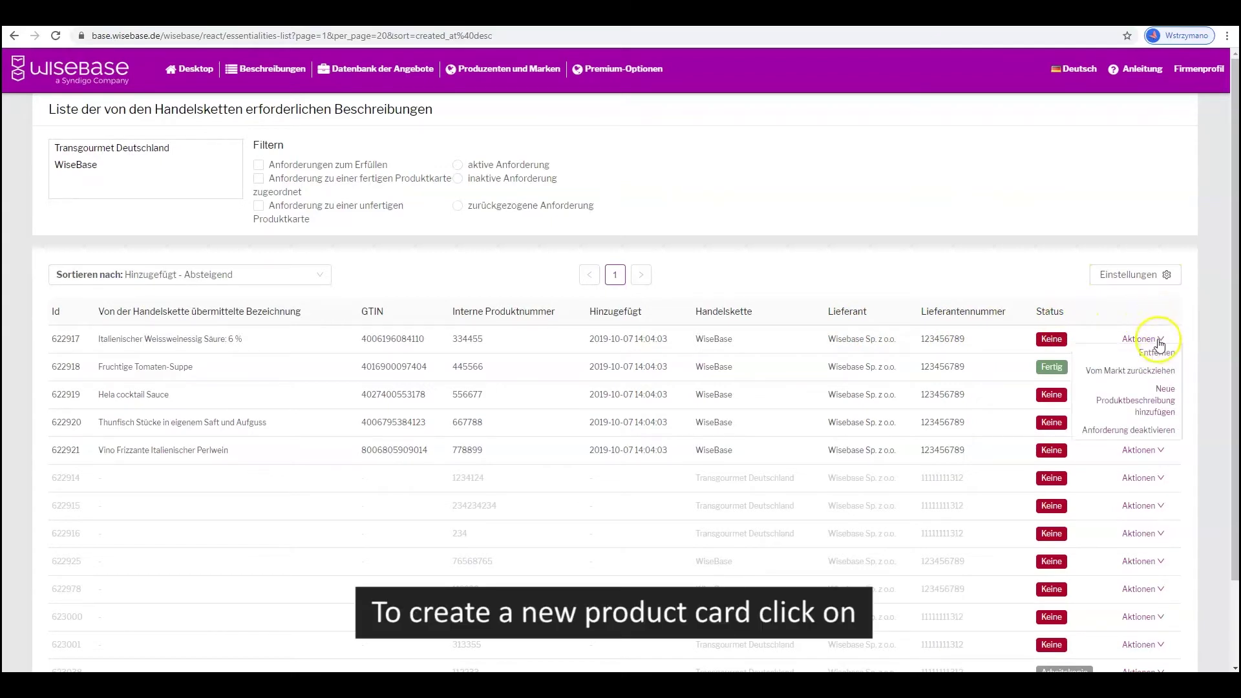
pyautogui.click(1162, 405)
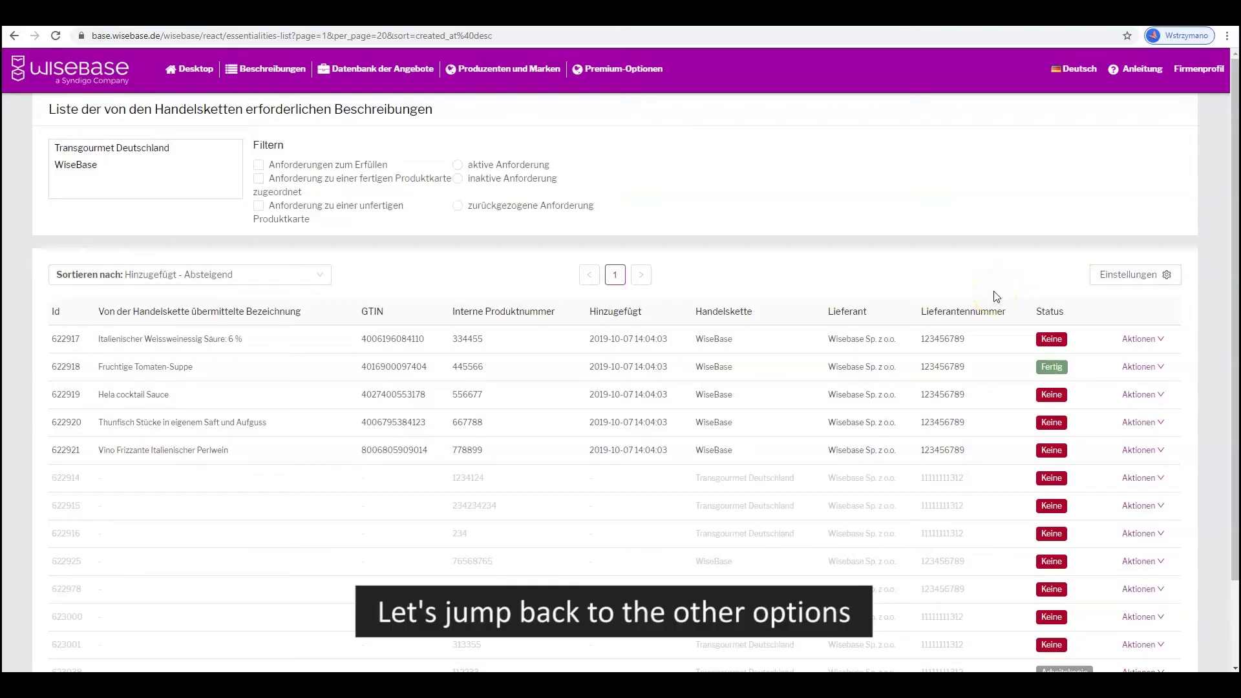
# Open the list of added descriptions and view the actions available for Fruchtige Tomaten-Suppe
pyautogui.click(304, 71)
pyautogui.click(320, 120)
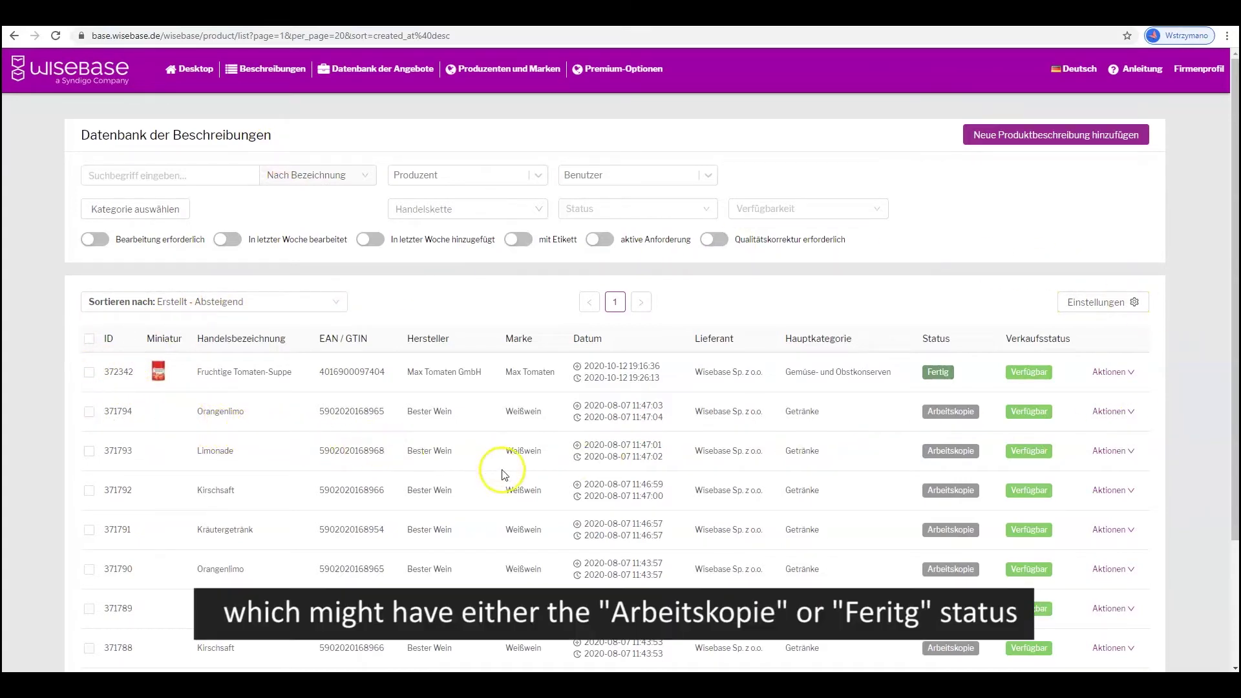
pyautogui.moveTo(993, 414)
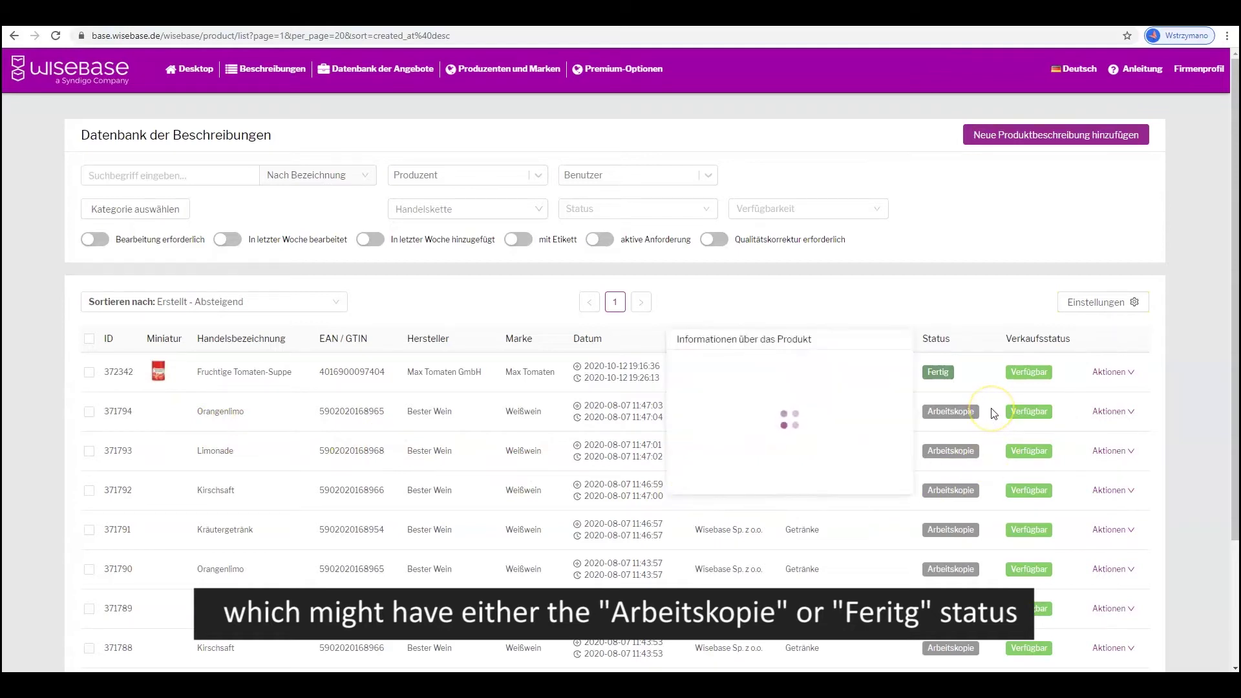
pyautogui.moveTo(995, 374)
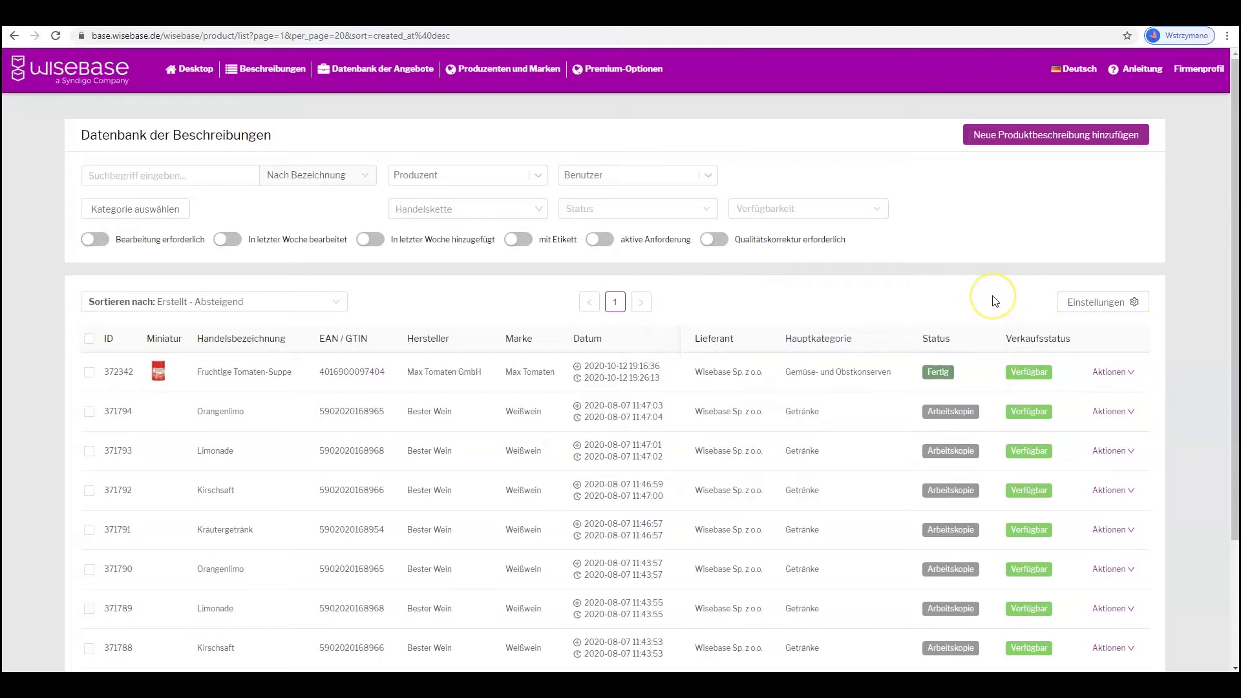
pyautogui.click(1111, 372)
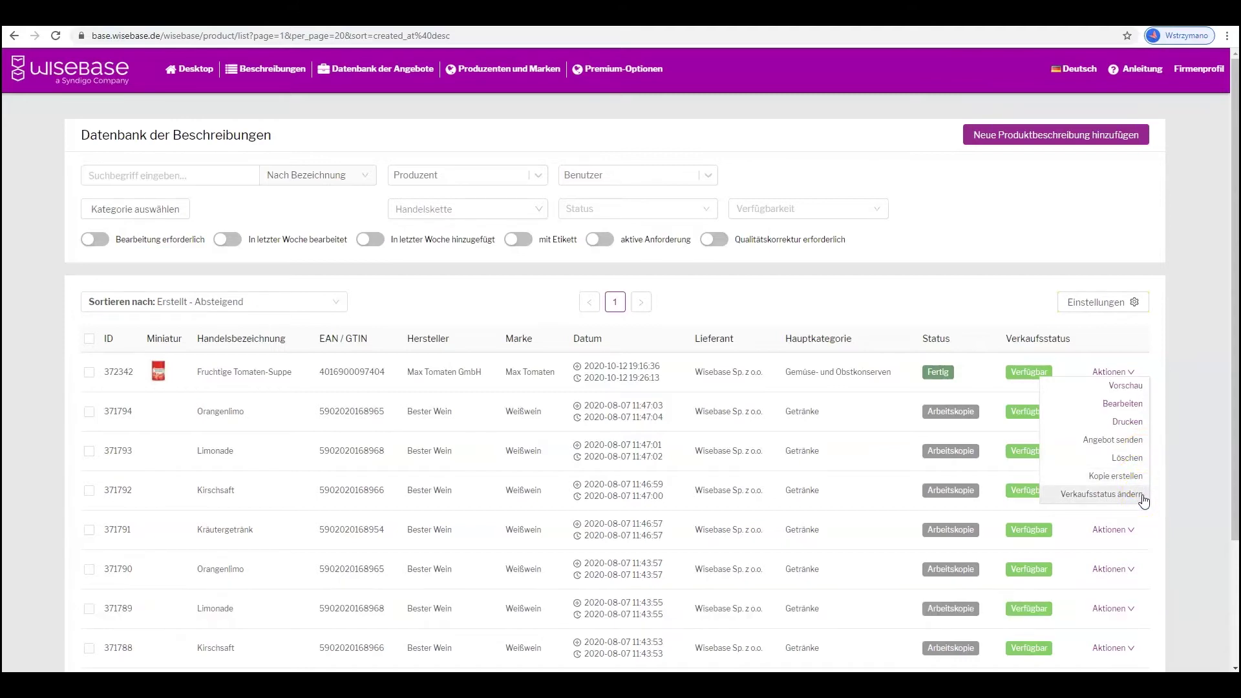
pyautogui.click(1167, 457)
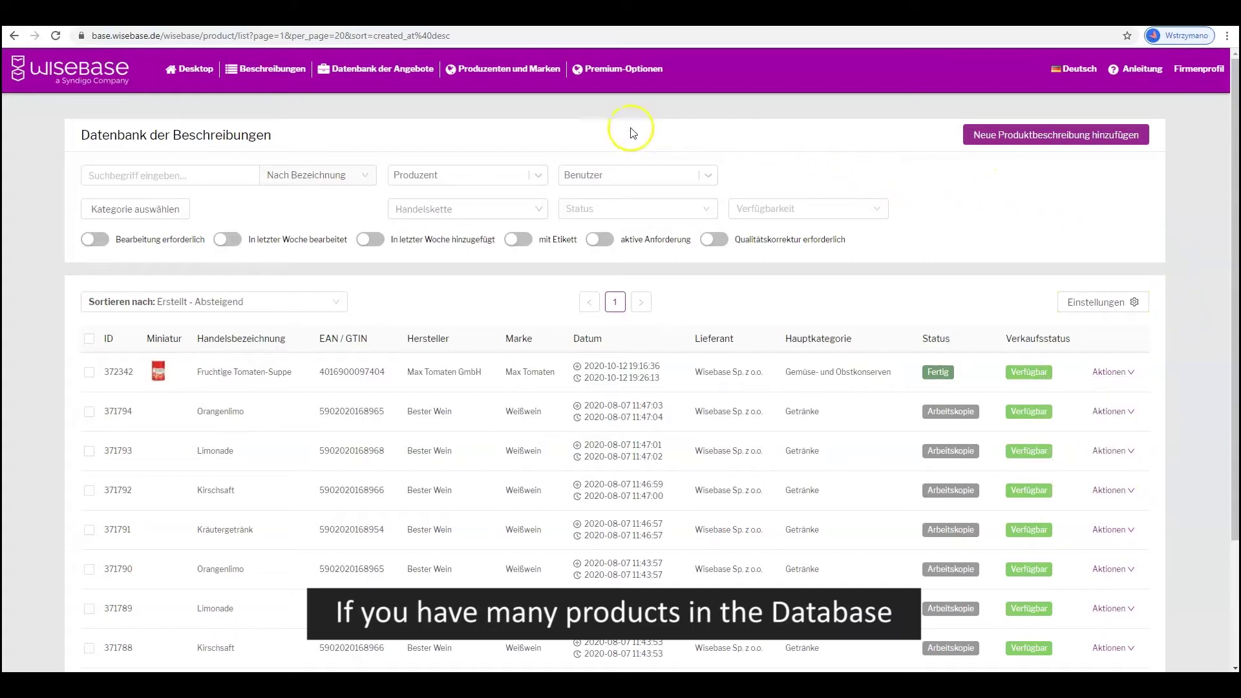
# Examine the search criteria and the product category choices for filtering the descriptions, leaving the filters unset
pyautogui.click(178, 177)
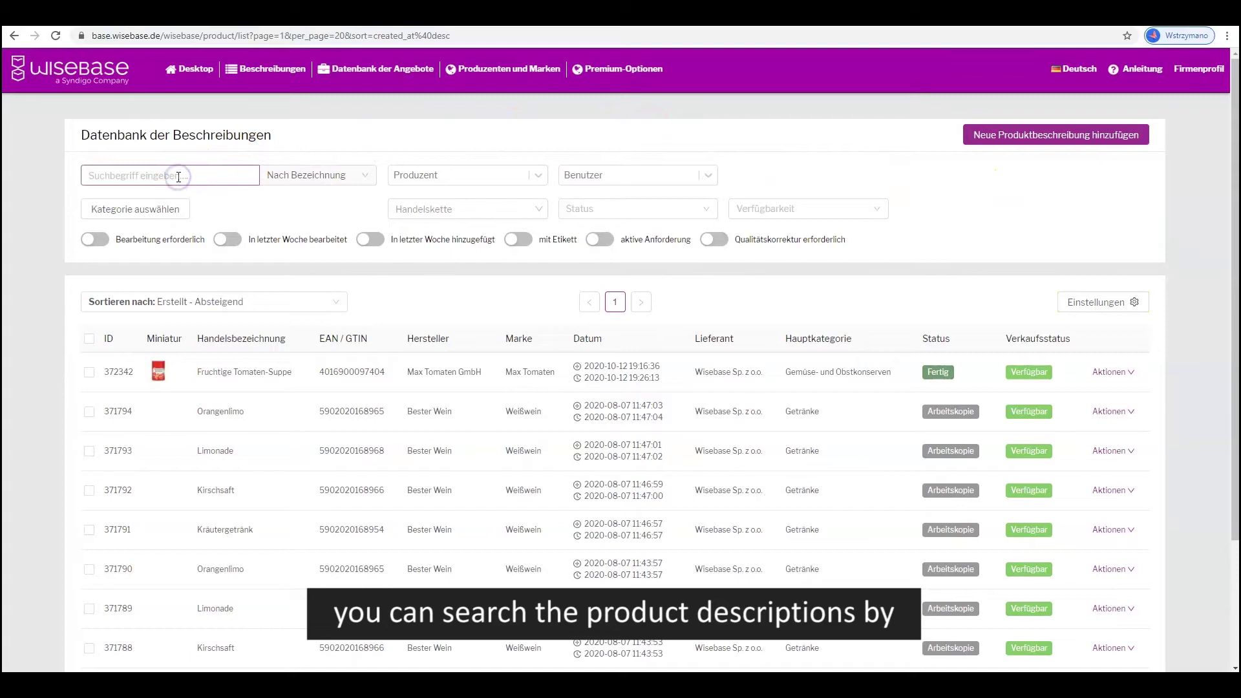
pyautogui.click(360, 173)
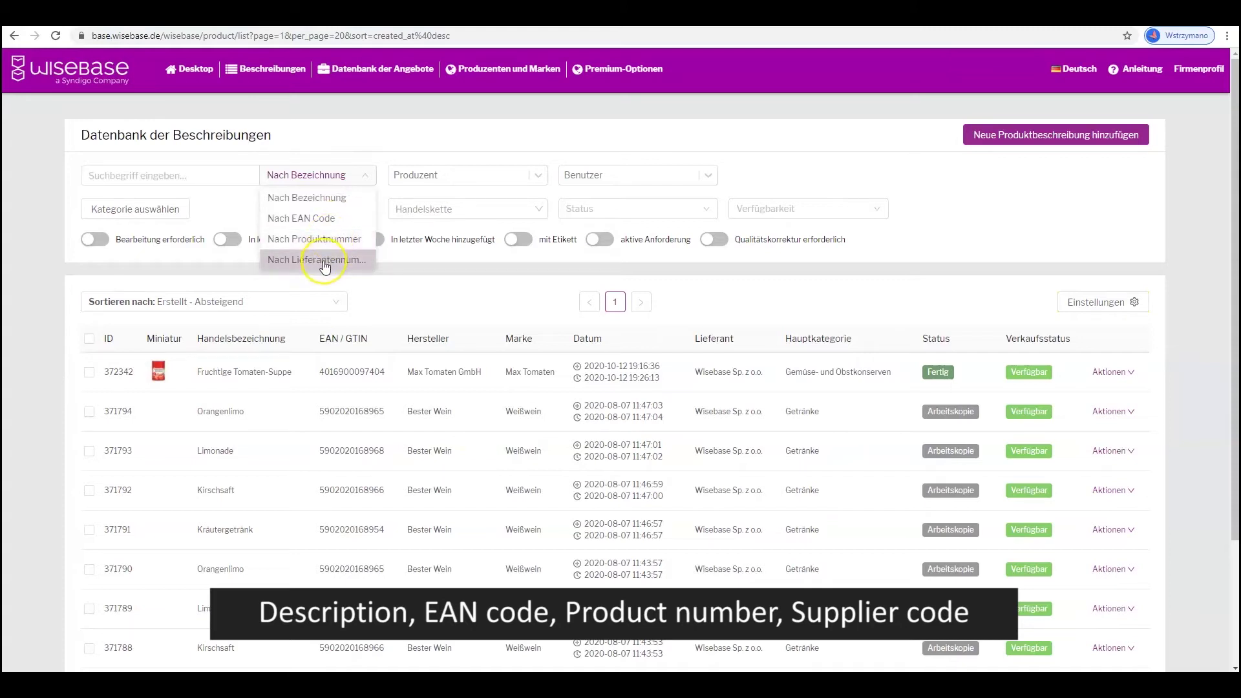
pyautogui.click(393, 192)
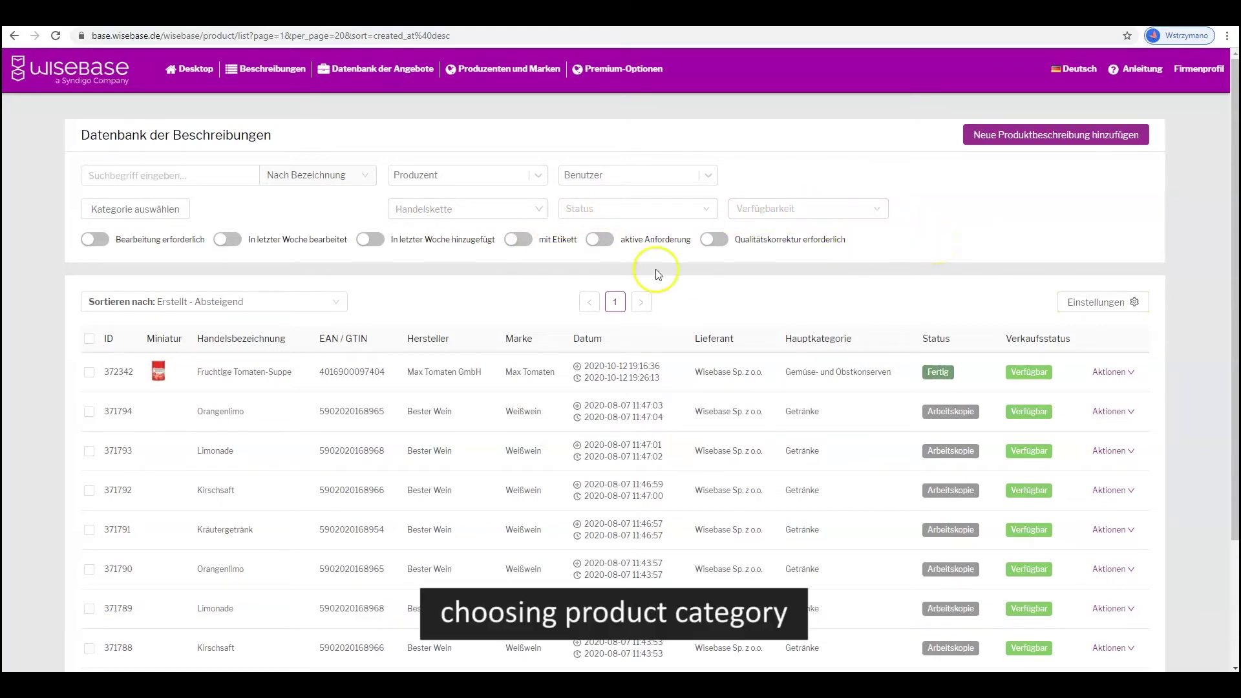
pyautogui.click(145, 210)
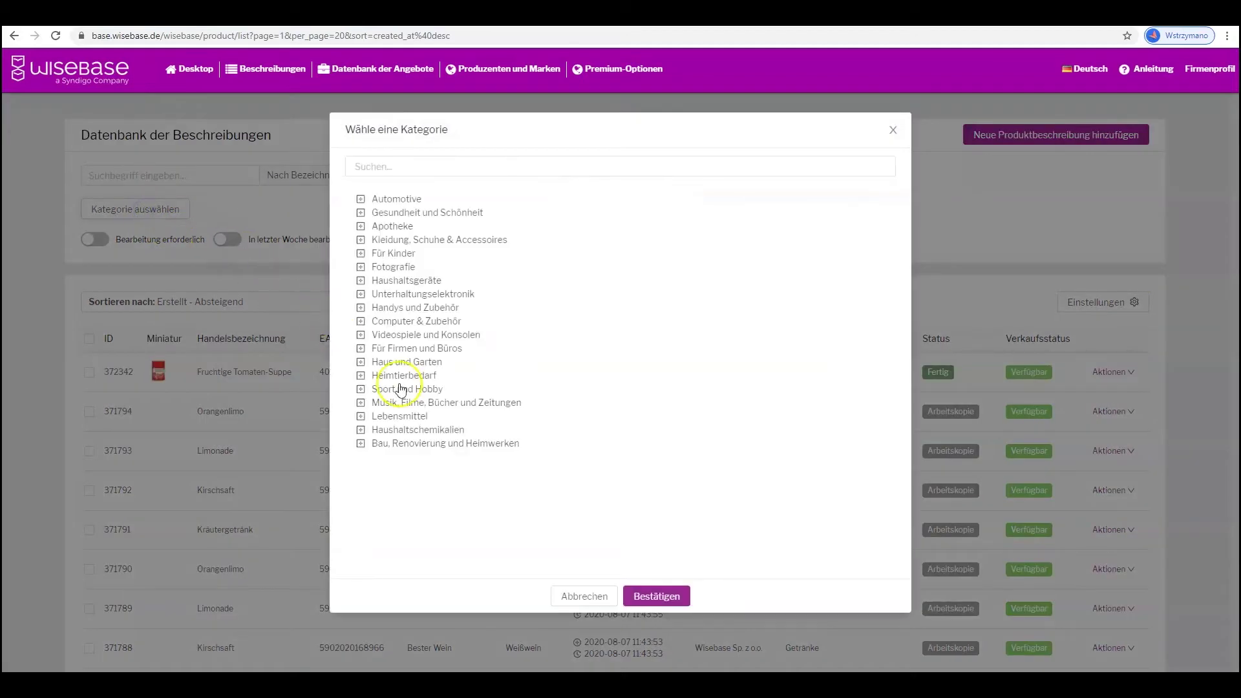
pyautogui.click(581, 596)
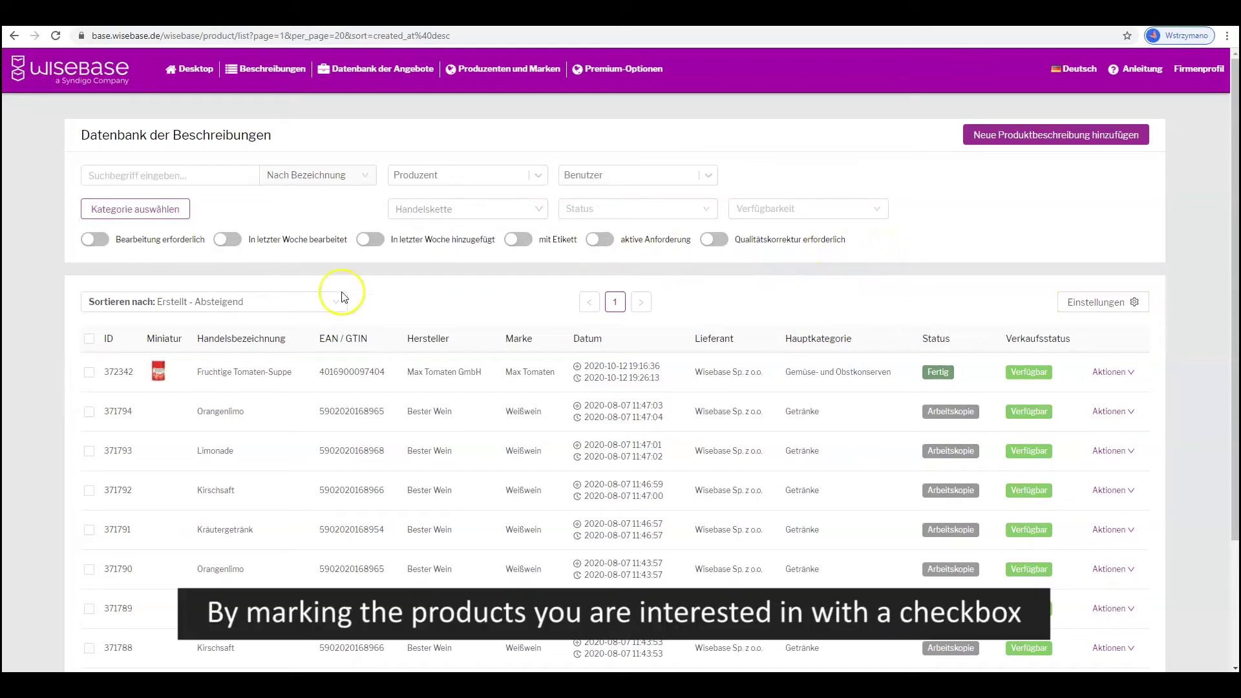
# Select Fruchtige Tomaten-Suppe and the Orangenlimo below it to examine the bulk options for exporting, withdrawing, removing and offering products
pyautogui.click(91, 372)
pyautogui.click(89, 412)
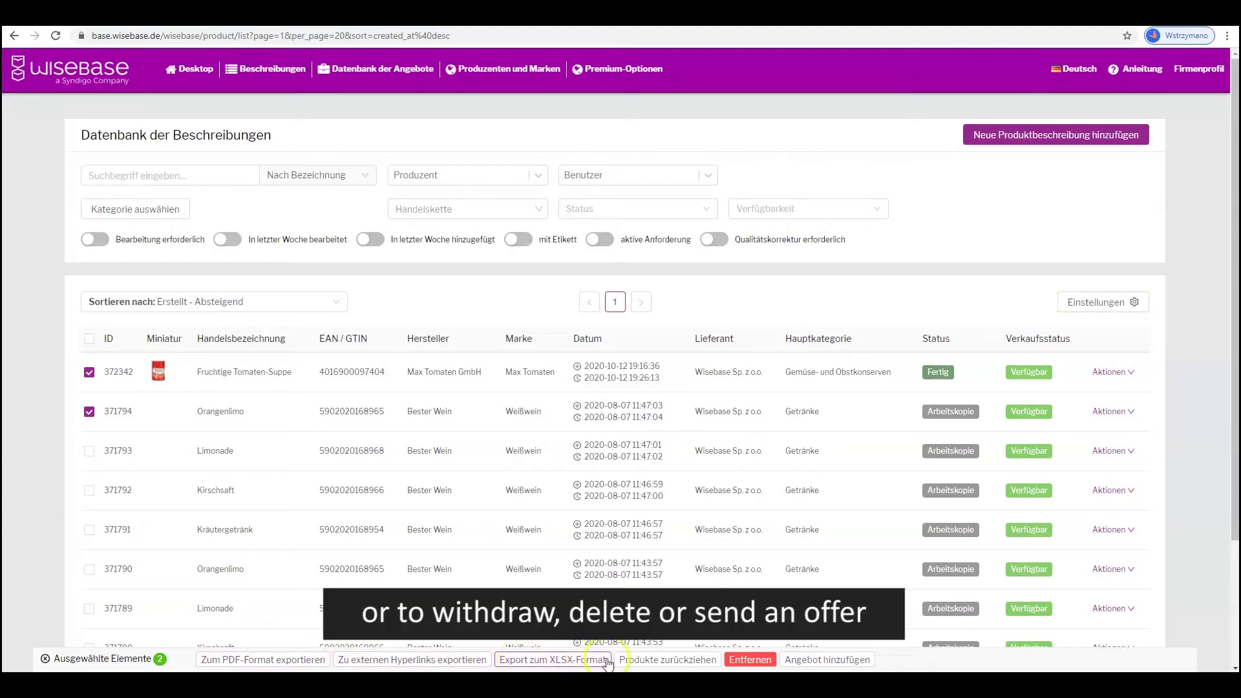
pyautogui.click(747, 660)
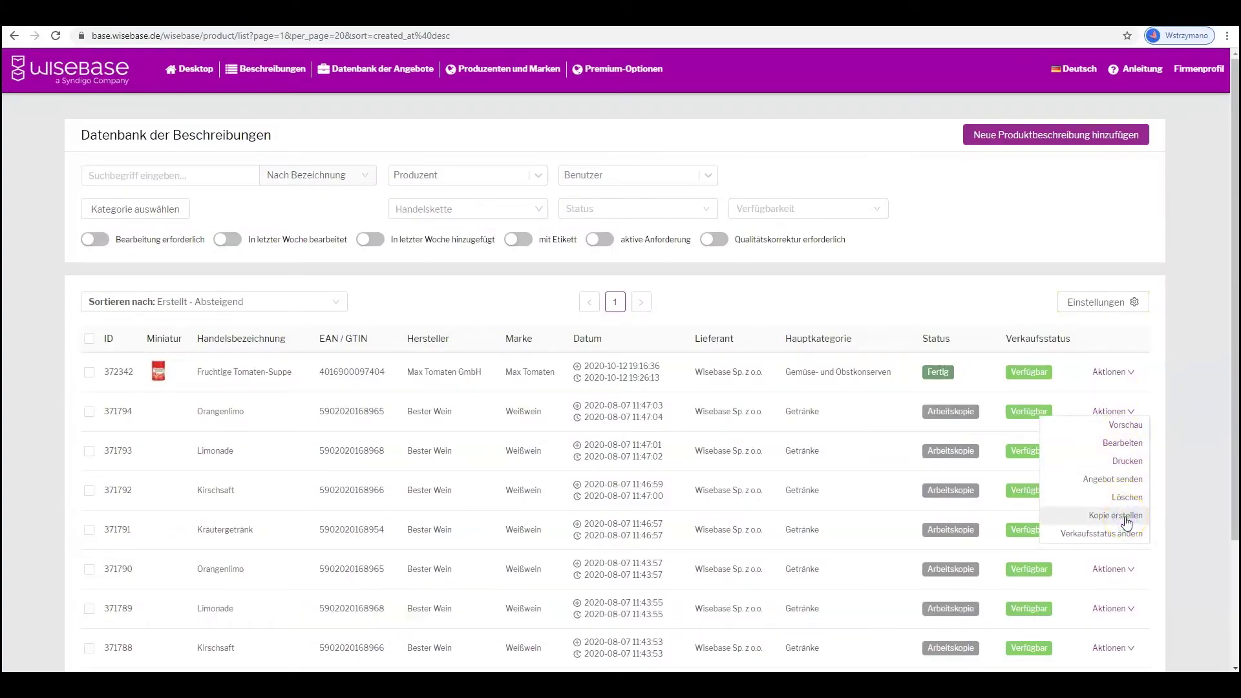
# Create a copy of the Orangenlimo product description directly below Fruchtige Tomaten-Suppe
pyautogui.click(1126, 517)
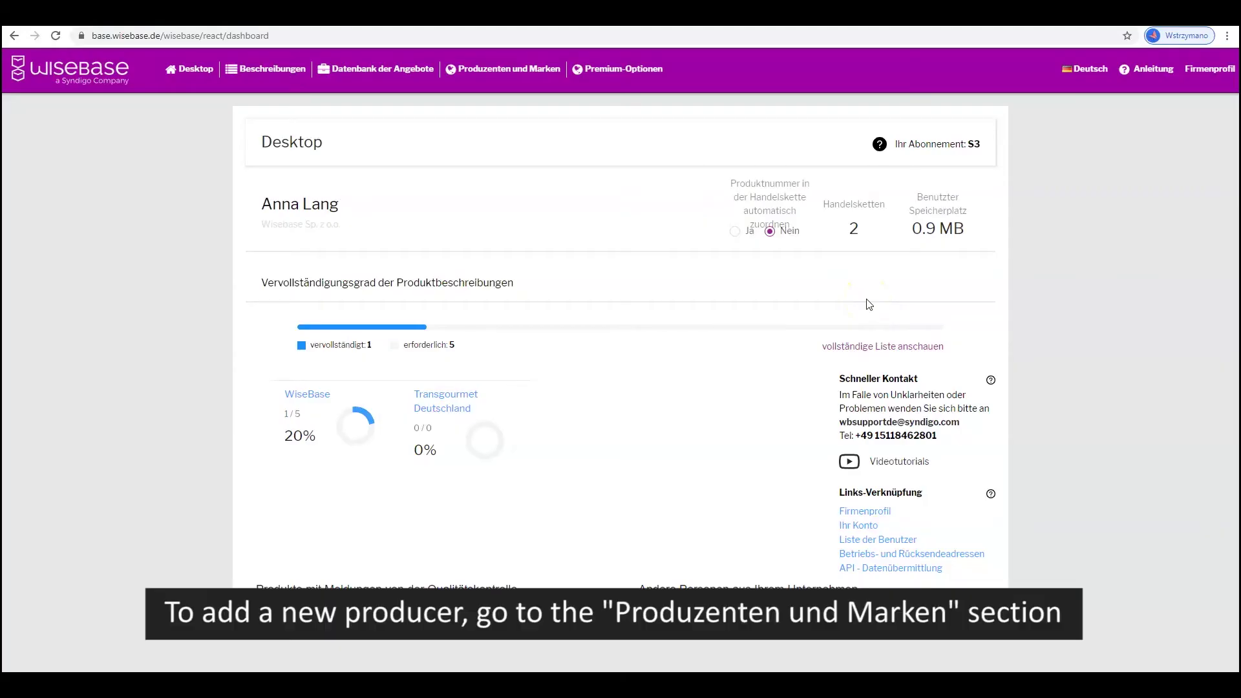
# In the producers and brands section, start a new producer named "Bester Wein" with the description "Deutscher Weißweinproduzent"
pyautogui.click(526, 71)
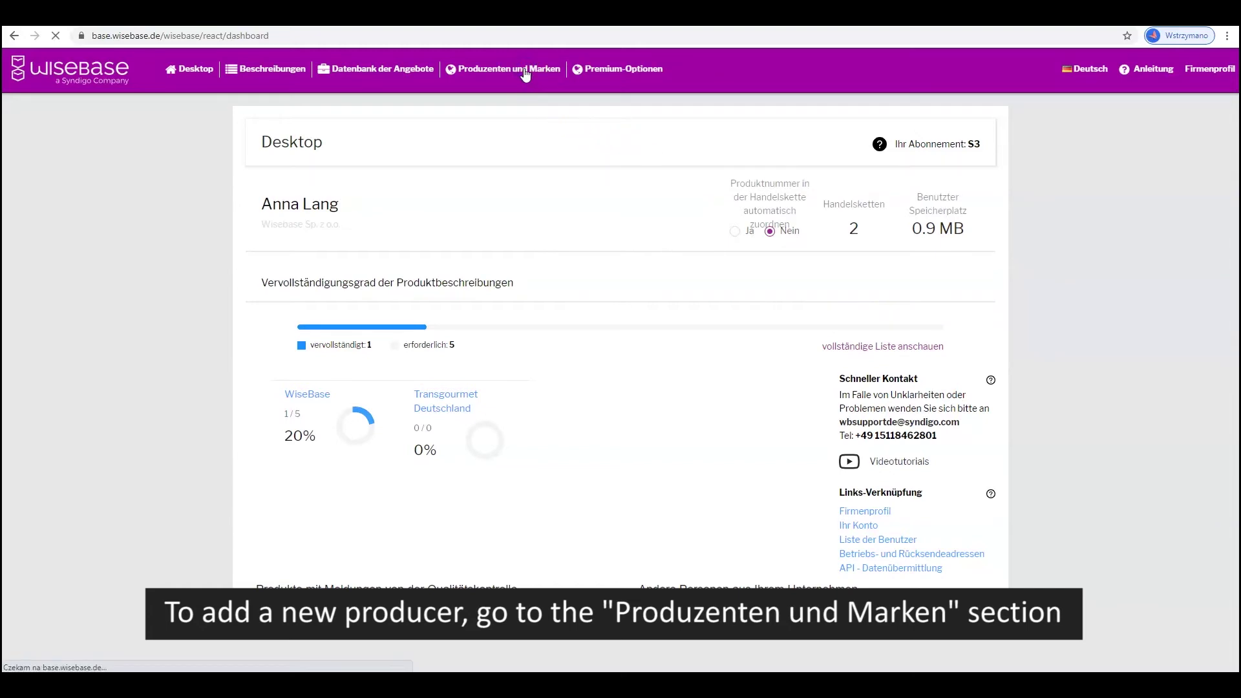
pyautogui.click(306, 275)
pyautogui.click(488, 126)
pyautogui.write('Bester Wein')
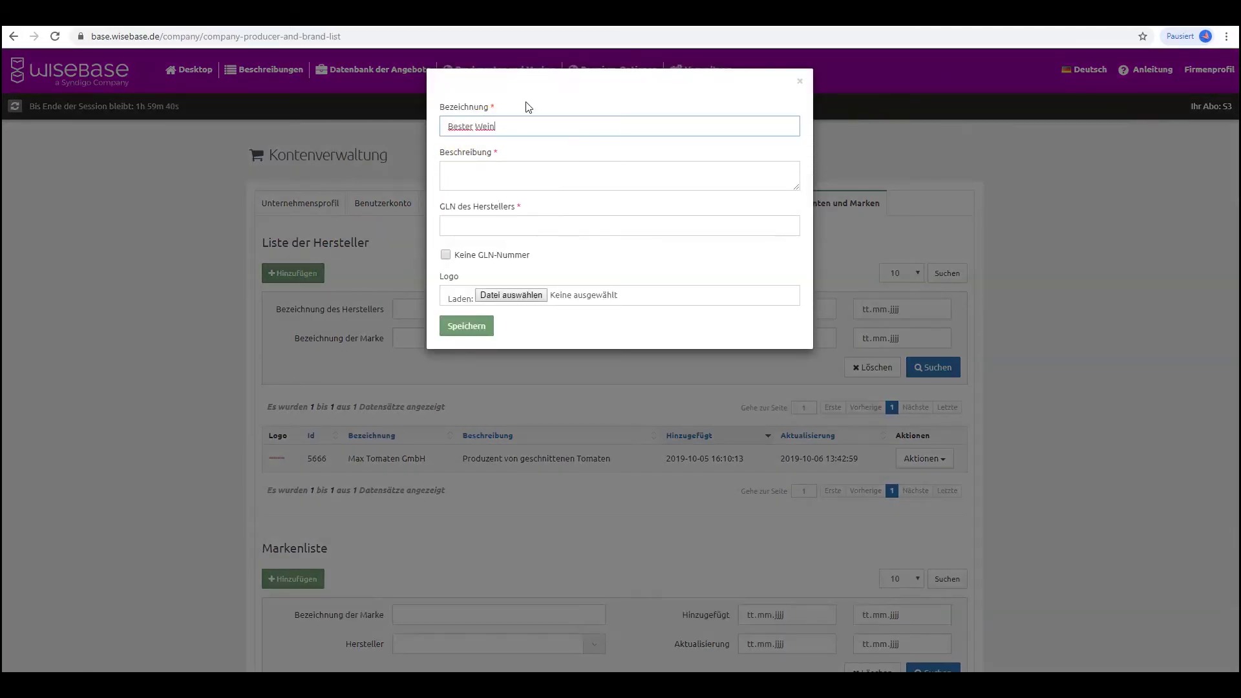
pyautogui.click(483, 172)
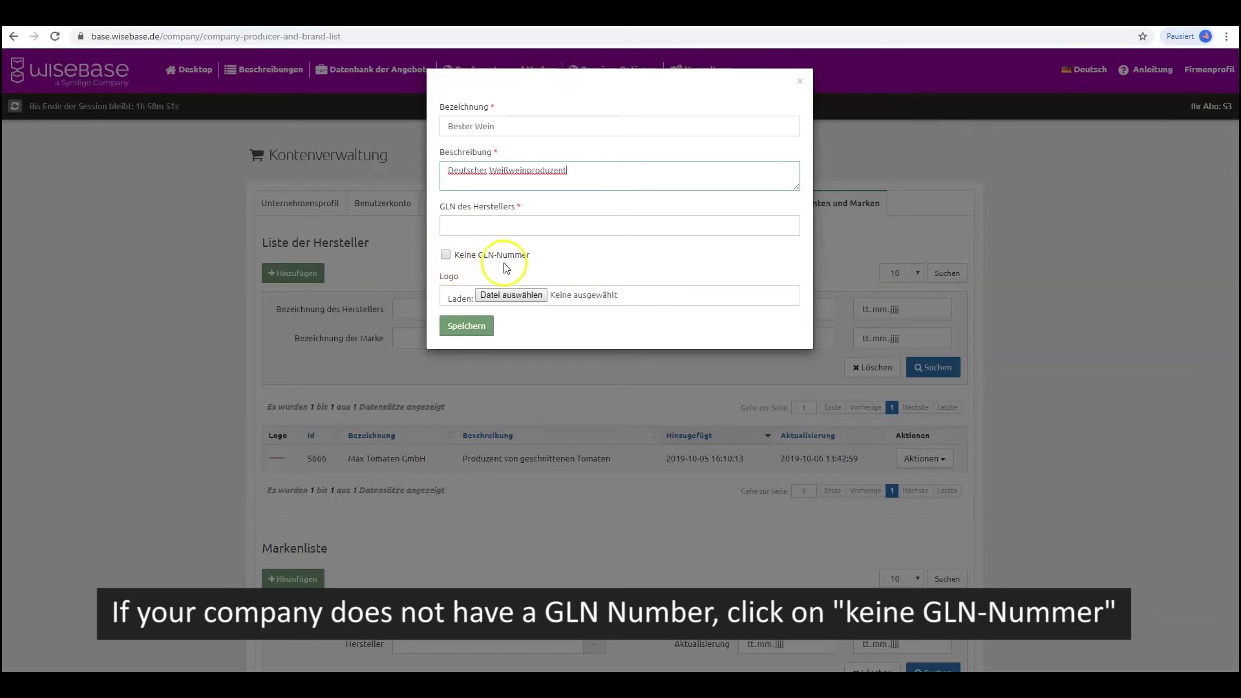
# Mark the new producer as having no GLN number, attach its logo file and save it
pyautogui.click(446, 256)
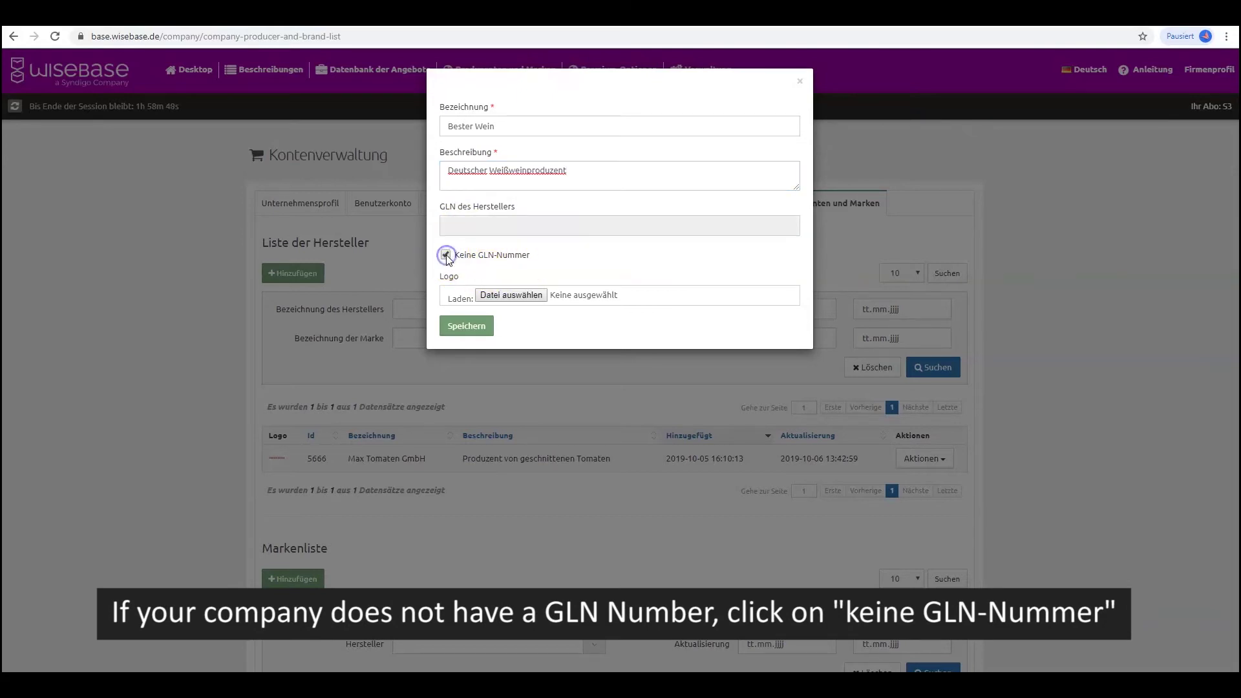
pyautogui.click(520, 292)
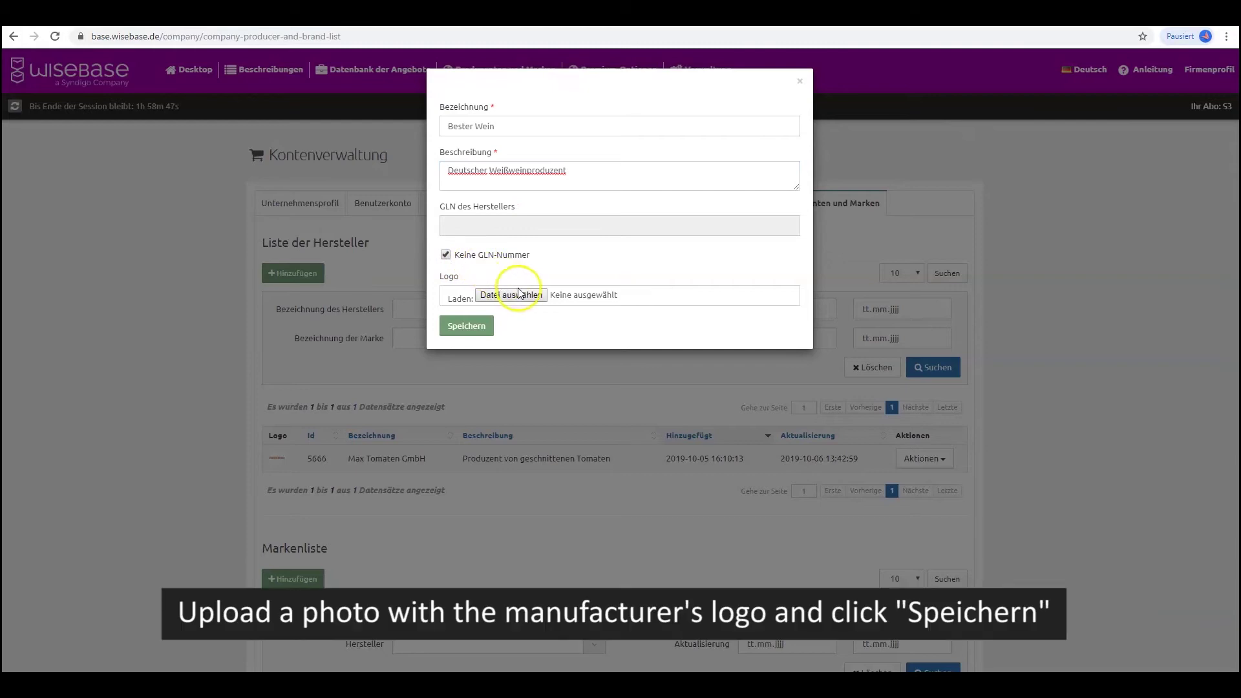
pyautogui.click(479, 327)
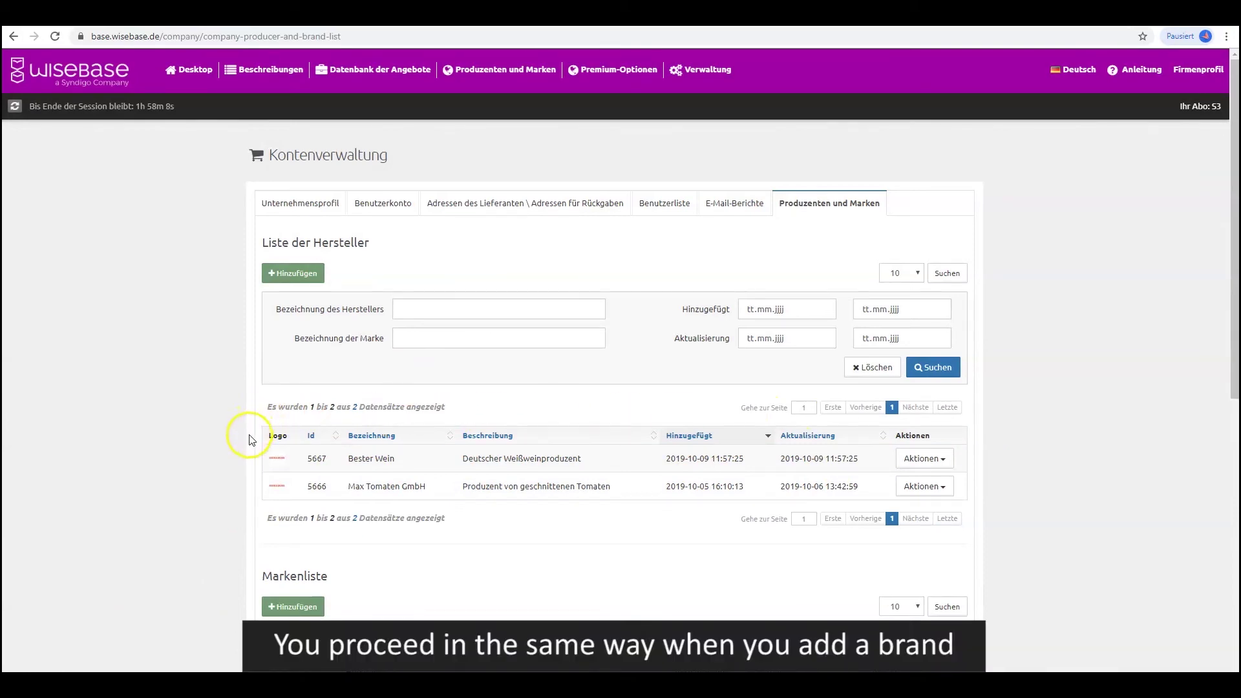
# Start a new brand named "Weißwein" and assign it to the manufacturer Bester Wein
pyautogui.click(292, 606)
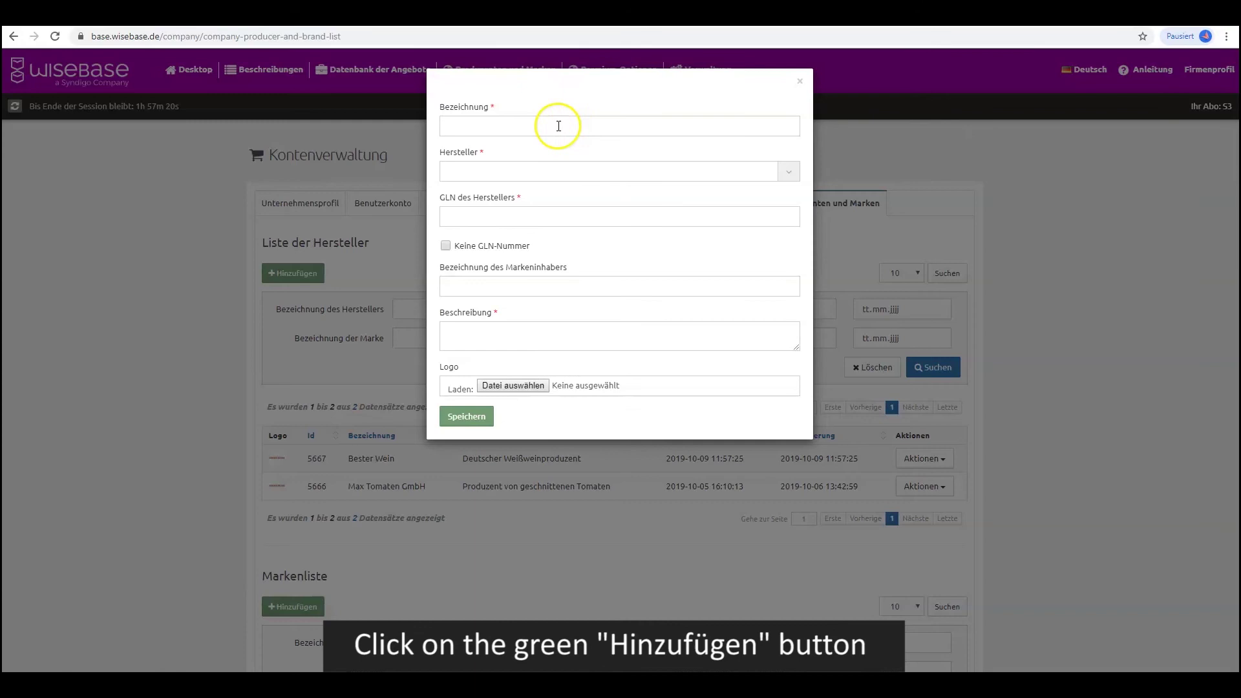
pyautogui.click(558, 126)
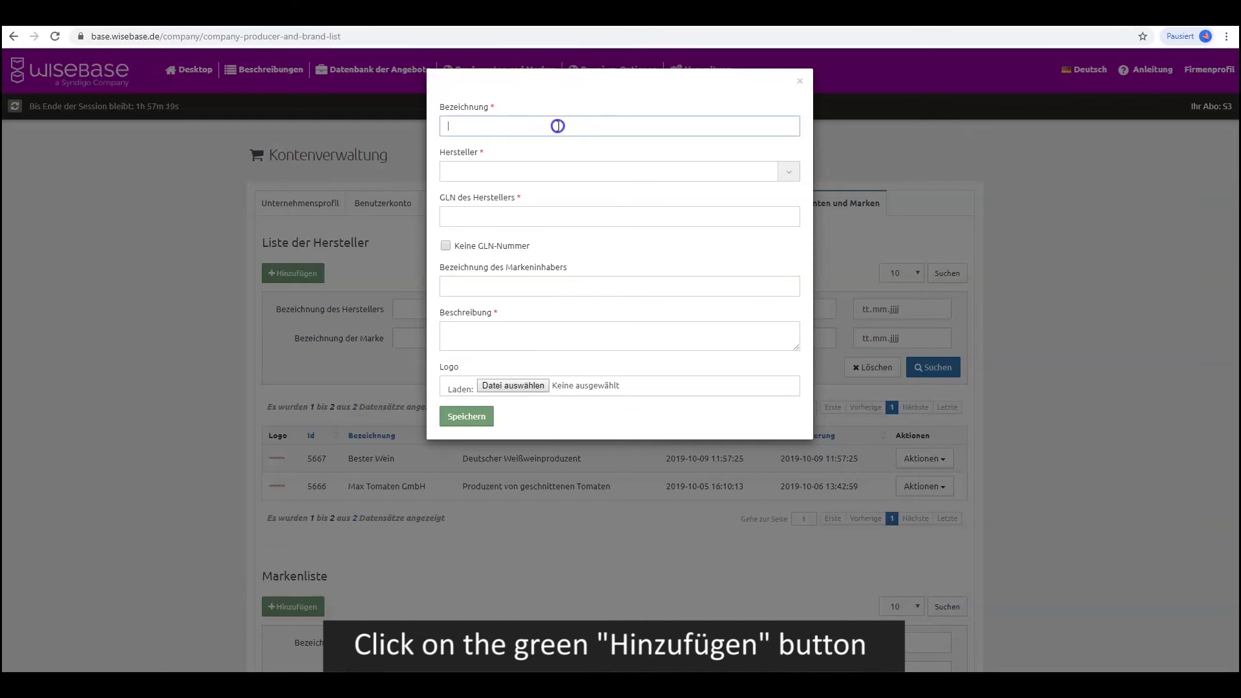
pyautogui.write('Weißwein')
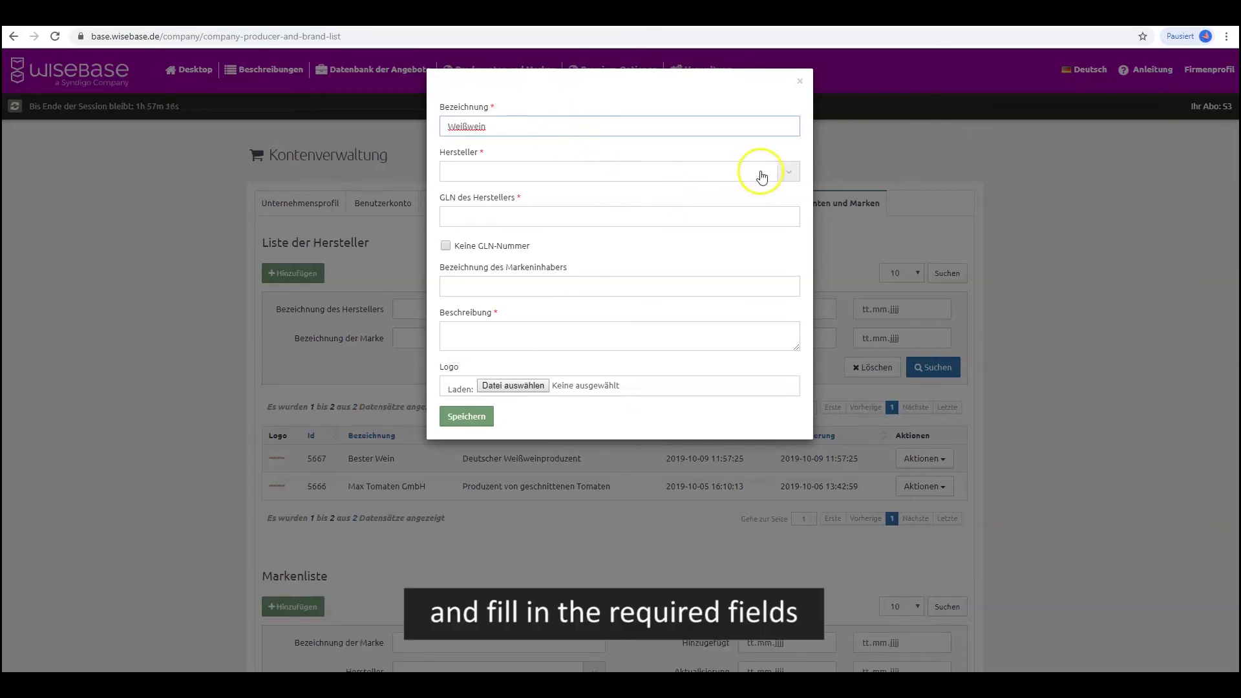
pyautogui.click(786, 176)
pyautogui.click(511, 190)
pyautogui.click(491, 213)
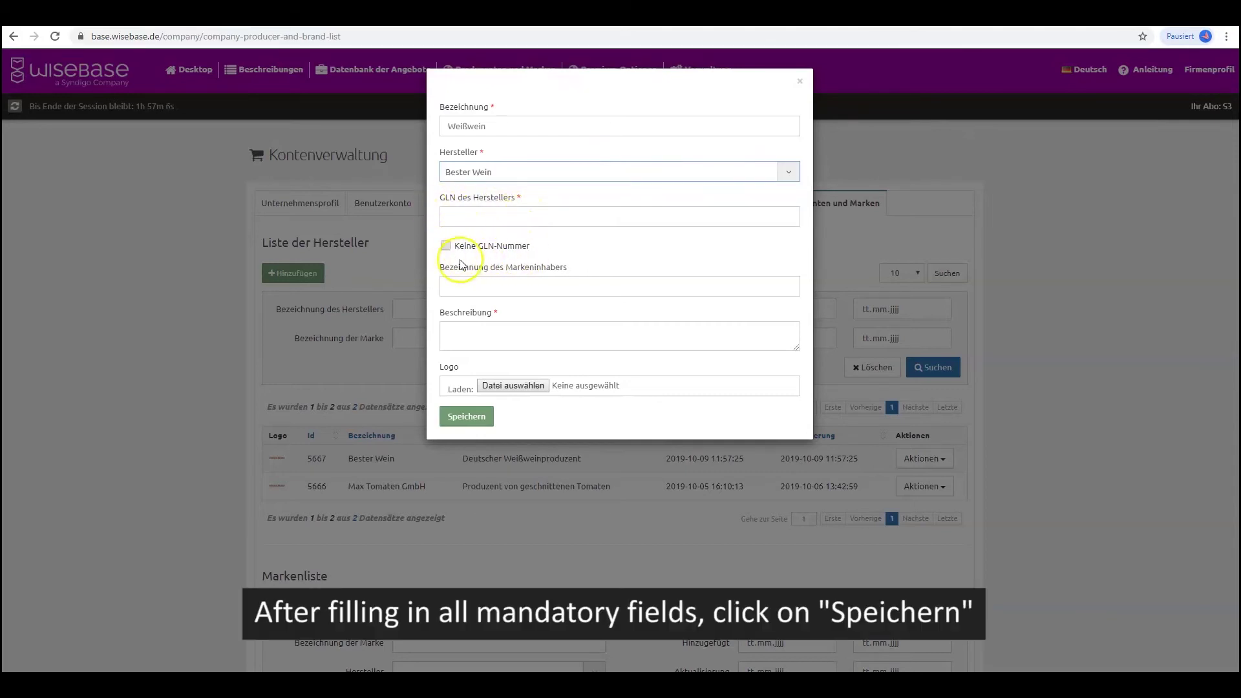
# Complete and save the brand without a GLN number, with the description "bester Weißwein in Deutschland" and the logo LOGO MARKI DE.jpg
pyautogui.click(445, 246)
pyautogui.click(463, 336)
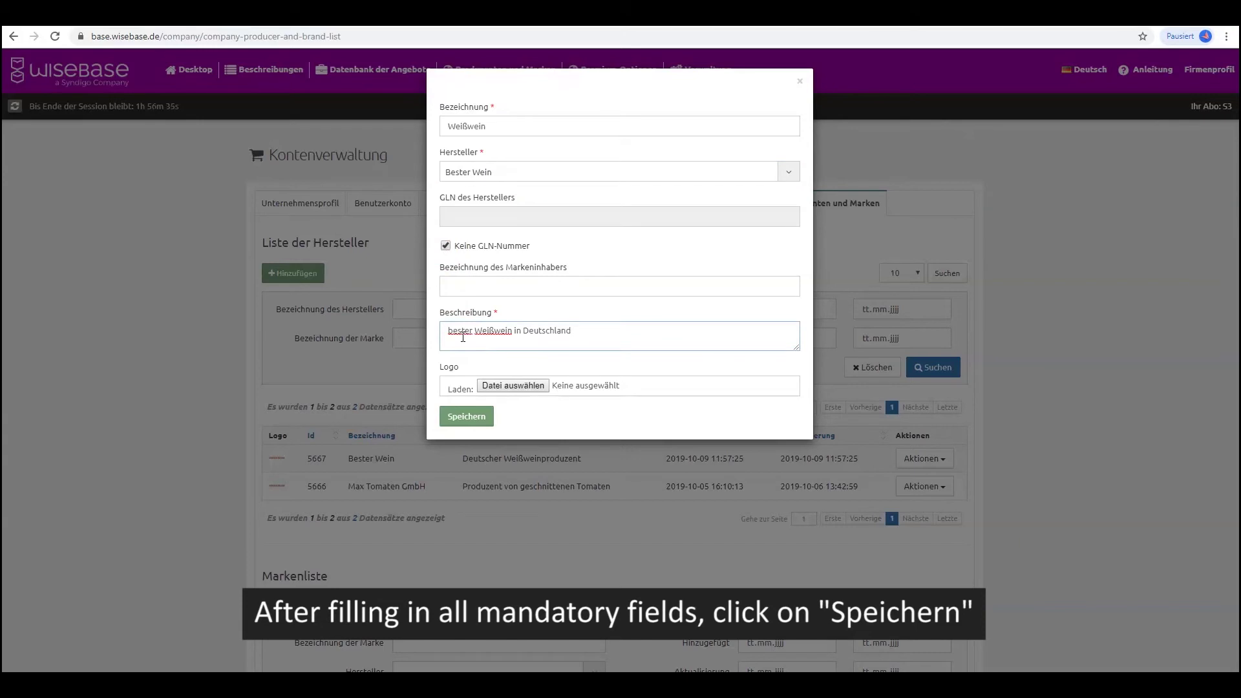
pyautogui.click(524, 386)
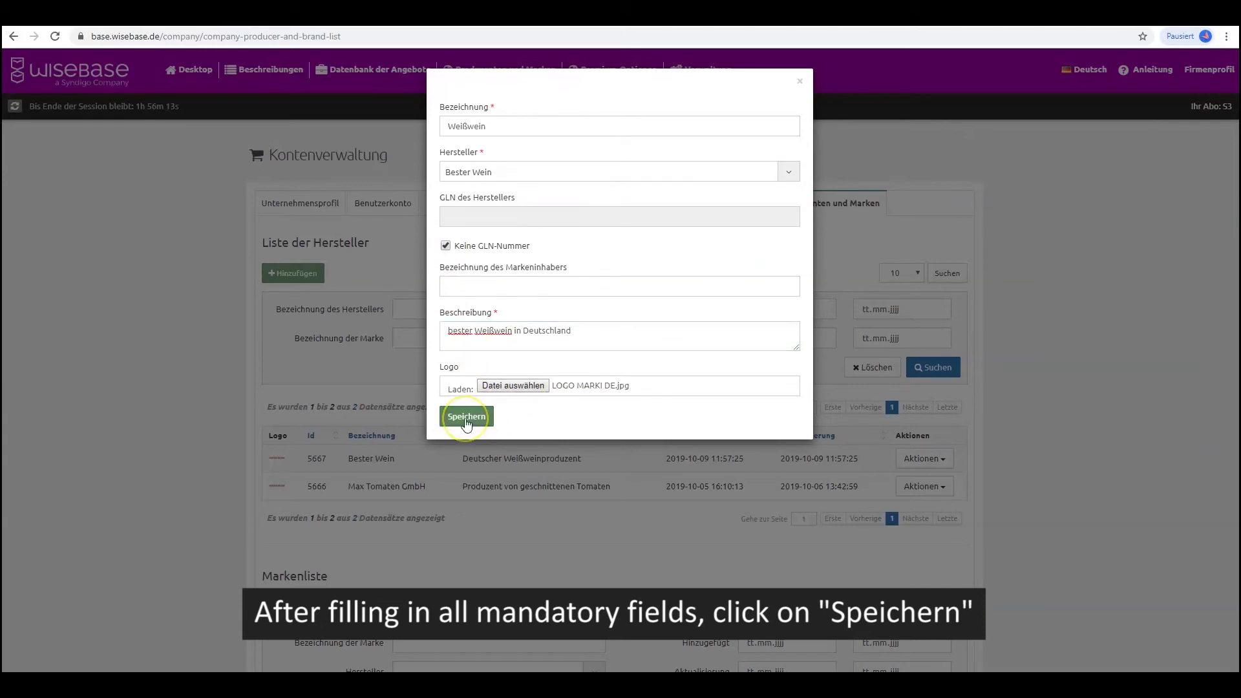
pyautogui.click(466, 417)
pyautogui.scroll(-5, 304, 405)
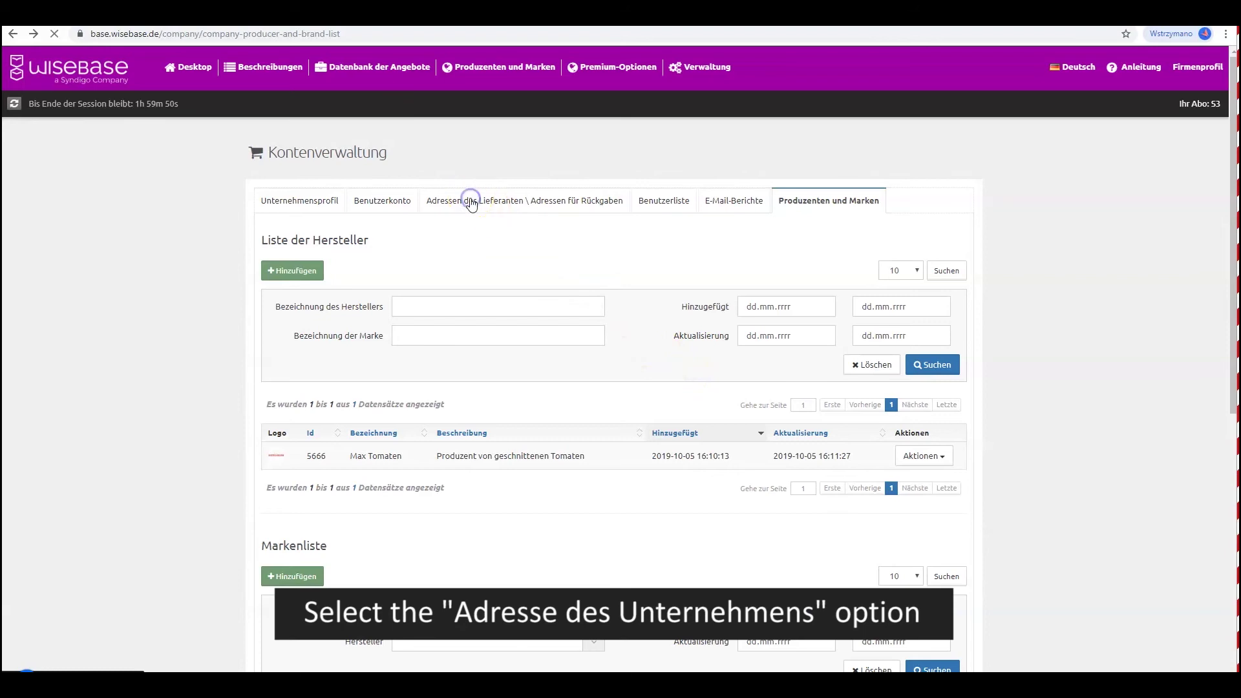
# Start a new company address for the product's distributor, entering the contact's full name, street and building number
pyautogui.click(280, 268)
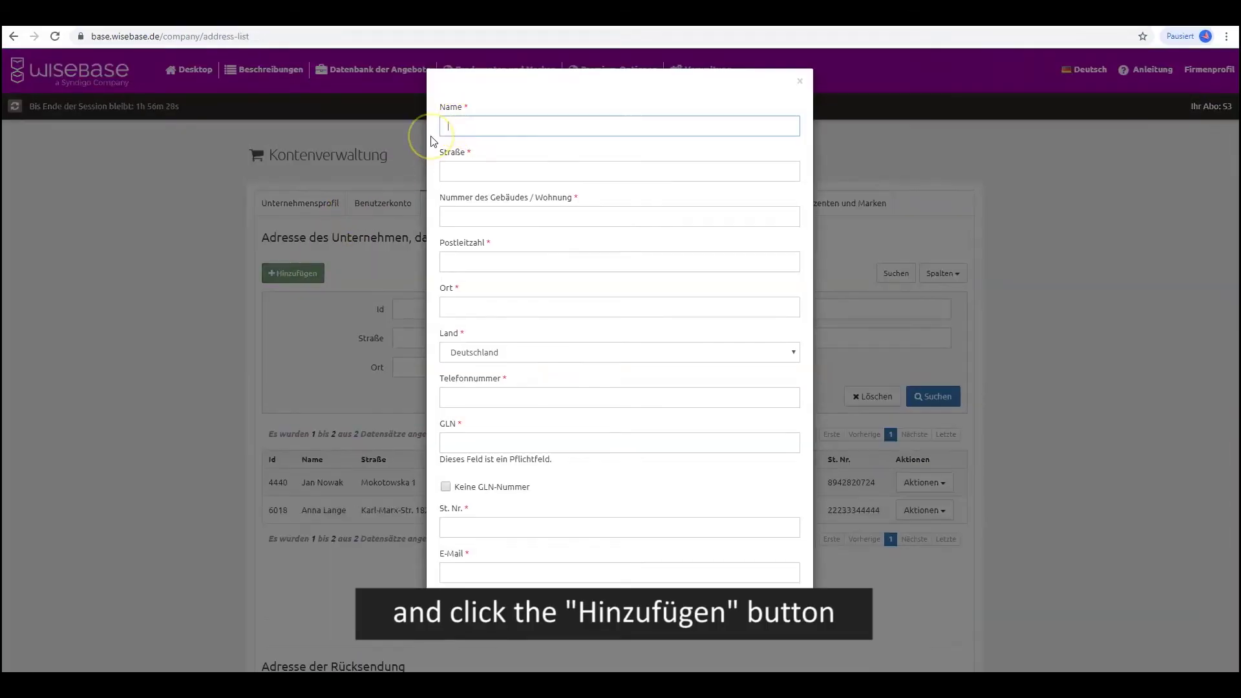
pyautogui.write('Anna')
pyautogui.click(436, 147)
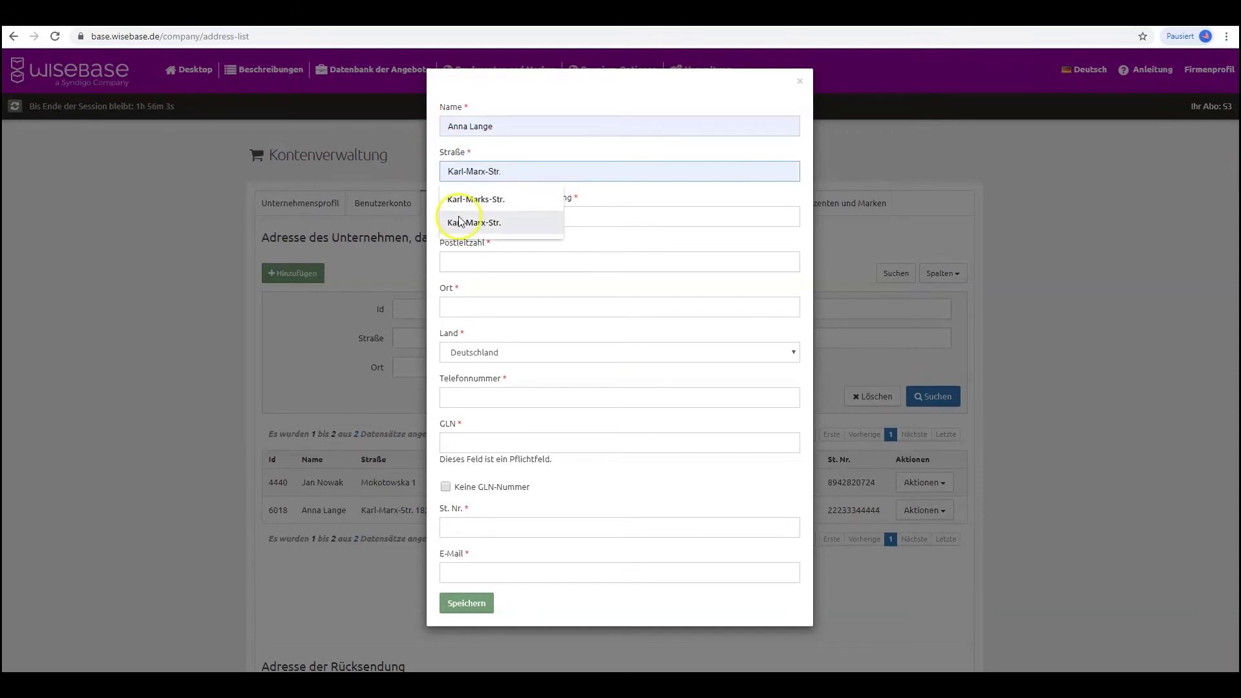
pyautogui.click(463, 217)
pyautogui.write('182')
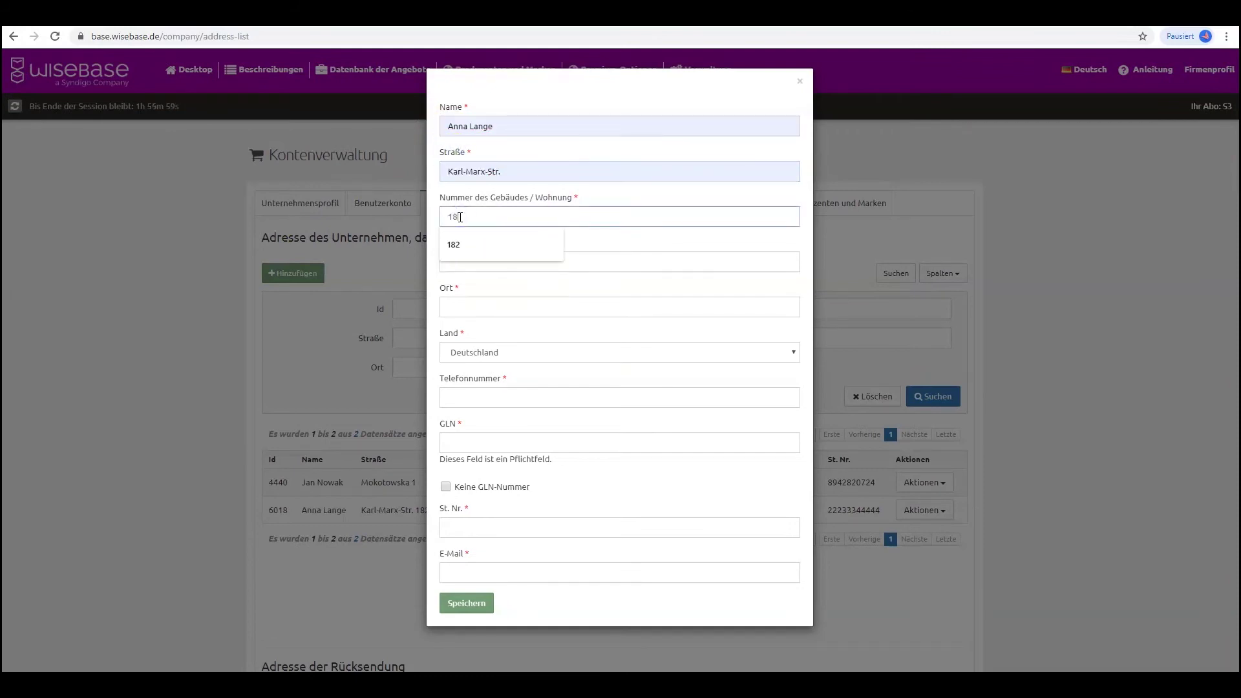
# Fill in the postal code, city and phone number of the new company address
pyautogui.click(473, 263)
pyautogui.write('15')
pyautogui.click(464, 292)
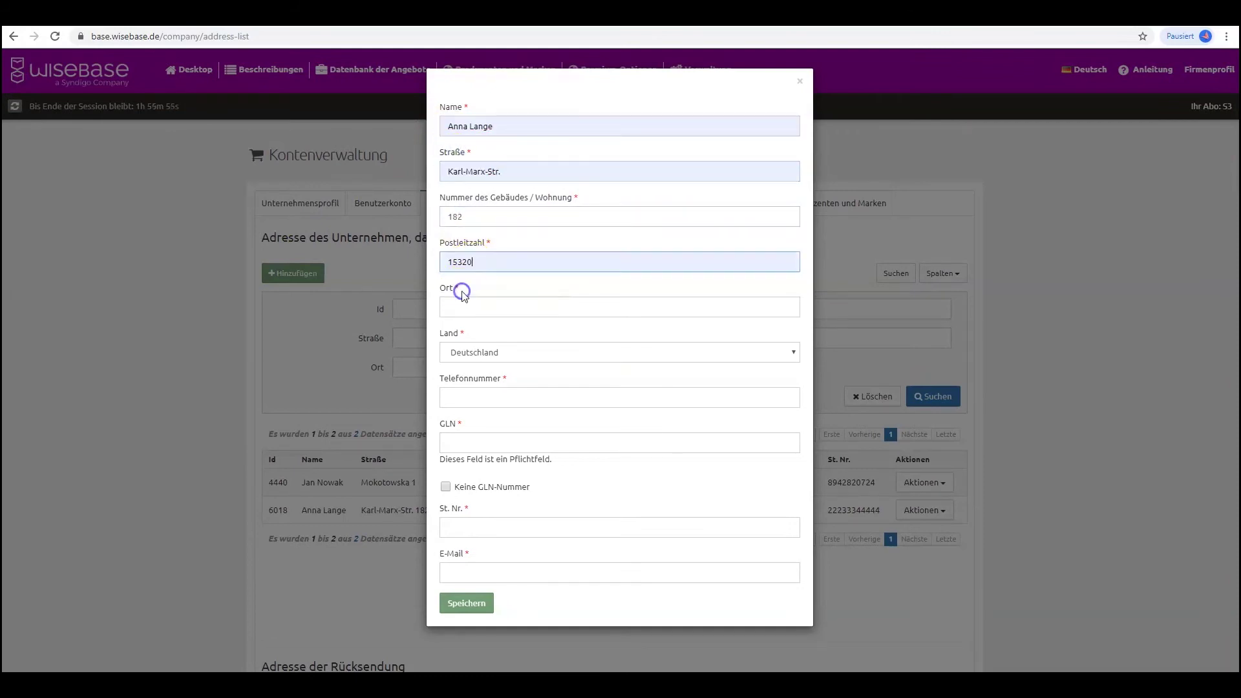
pyautogui.click(463, 308)
pyautogui.click(463, 329)
pyautogui.click(462, 398)
pyautogui.click(464, 426)
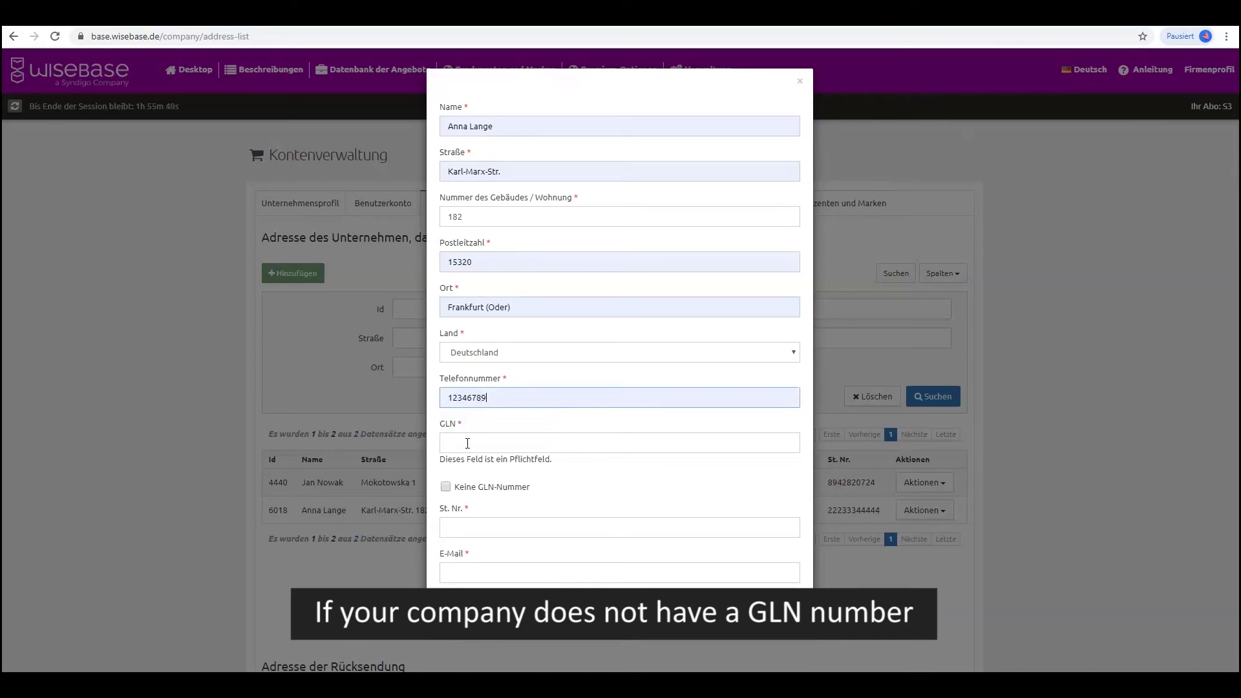
# Mark the company address as having no GLN number, enter the tax number and e-mail, and save it
pyautogui.click(445, 487)
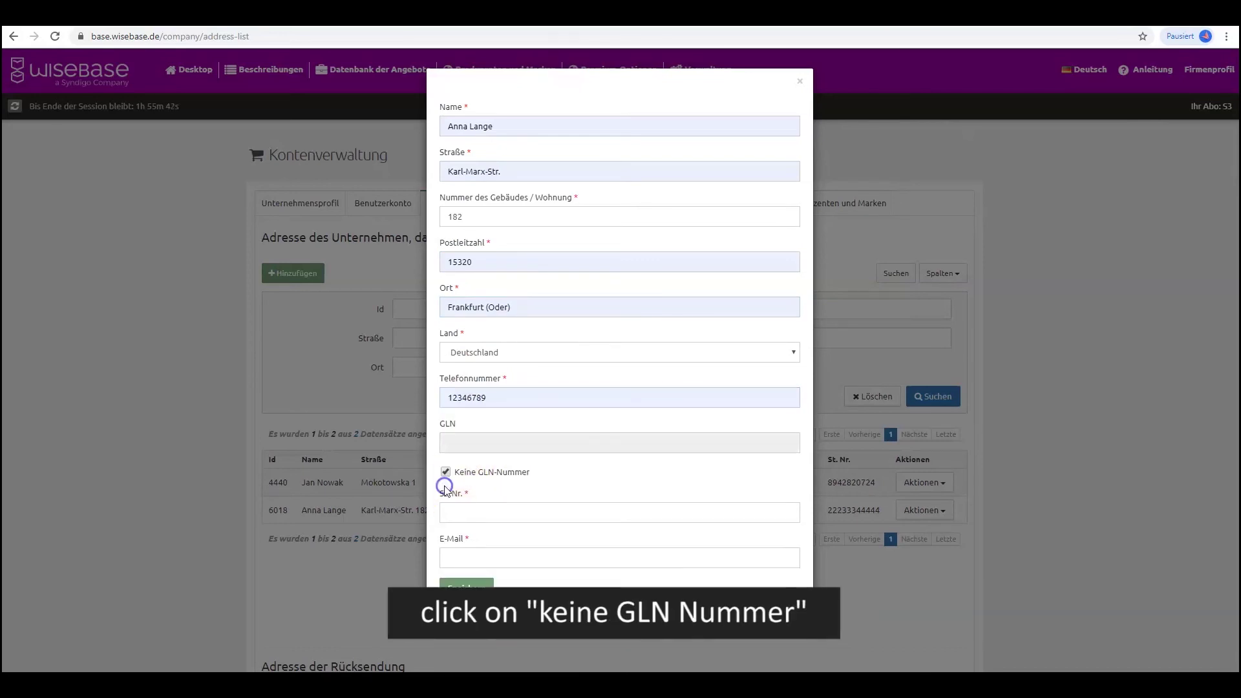
pyautogui.click(469, 512)
pyautogui.write('2223')
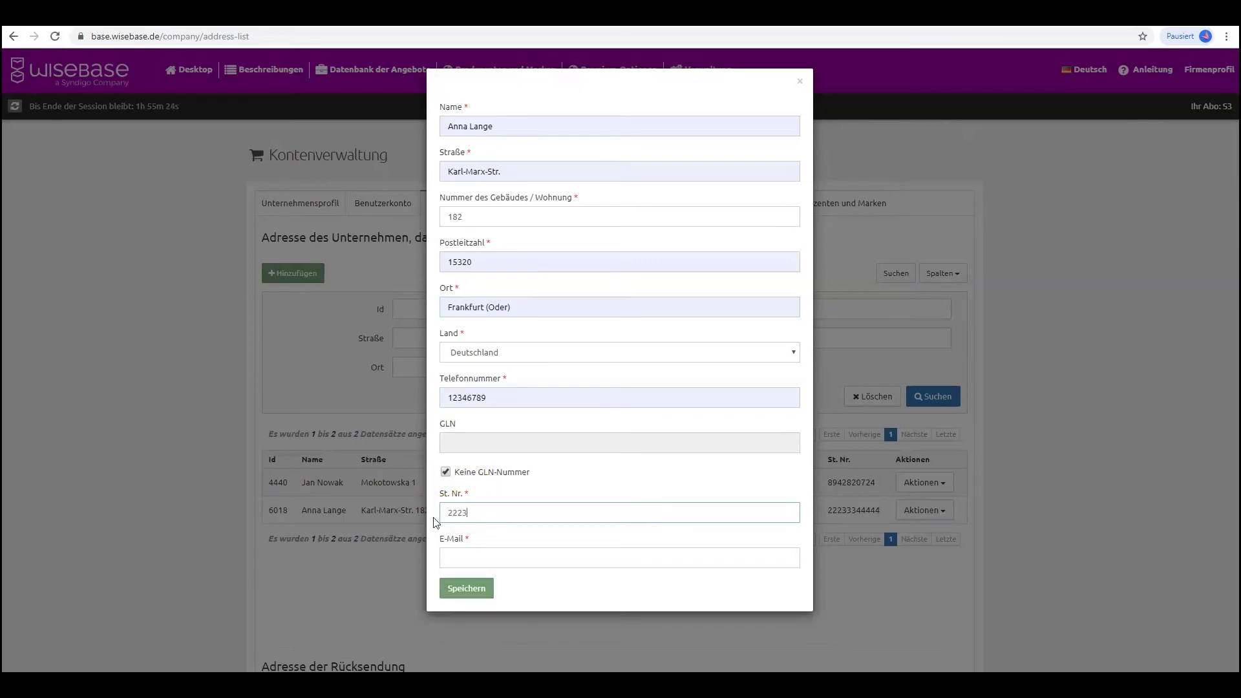
pyautogui.click(464, 561)
pyautogui.click(517, 586)
pyautogui.click(482, 590)
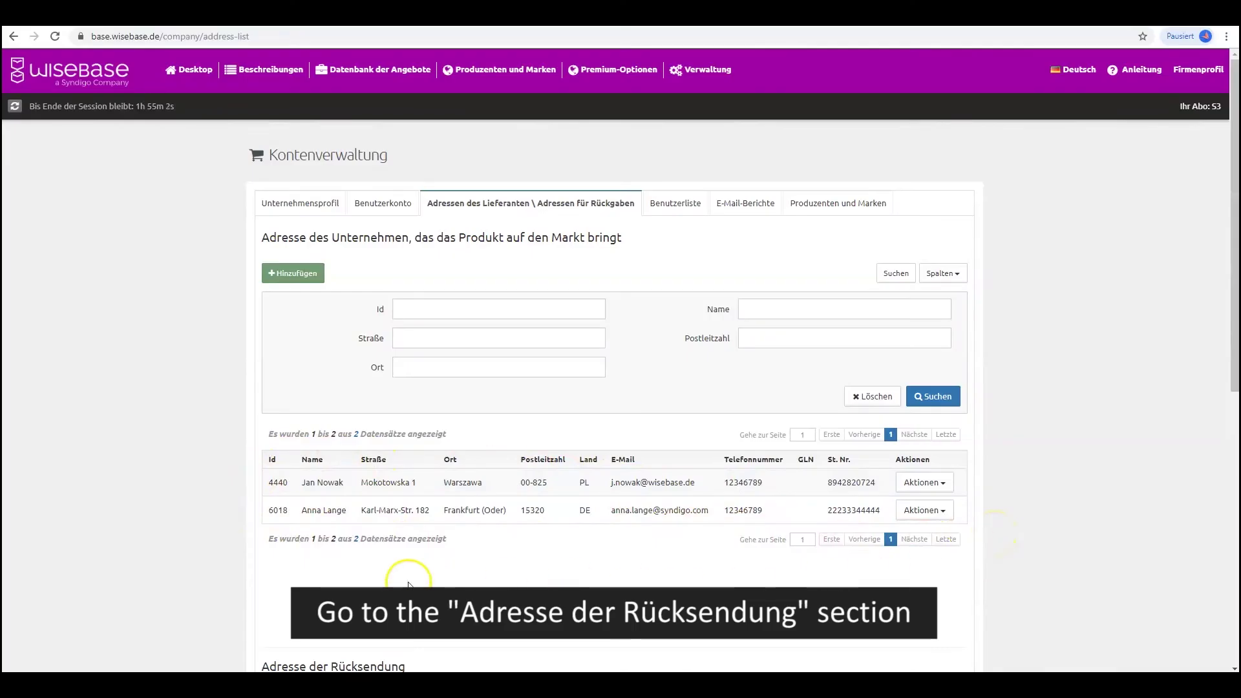
# Start a new return address under "Adresse der Rücksendung" with the contact's full name, street and building number
pyautogui.scroll(-5, 227, 533)
pyautogui.click(316, 386)
pyautogui.click(453, 125)
pyautogui.click(460, 155)
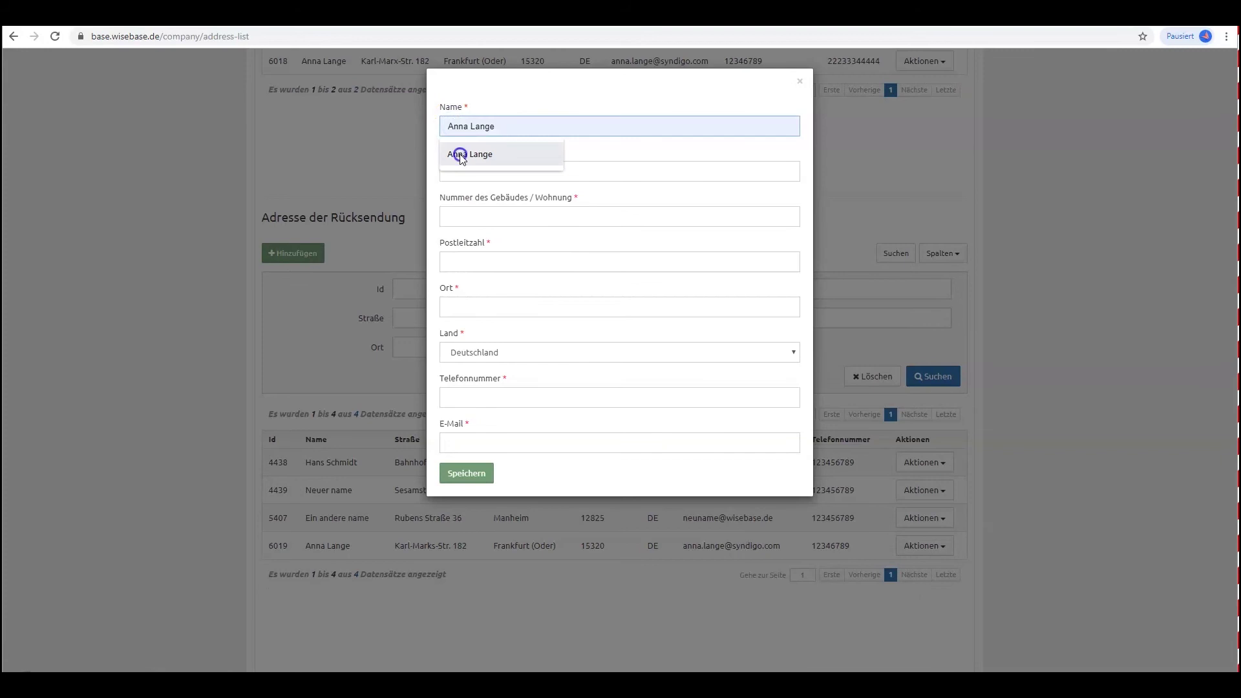
pyautogui.click(455, 170)
pyautogui.write('Karl- Marx-Str.')
pyautogui.click(456, 216)
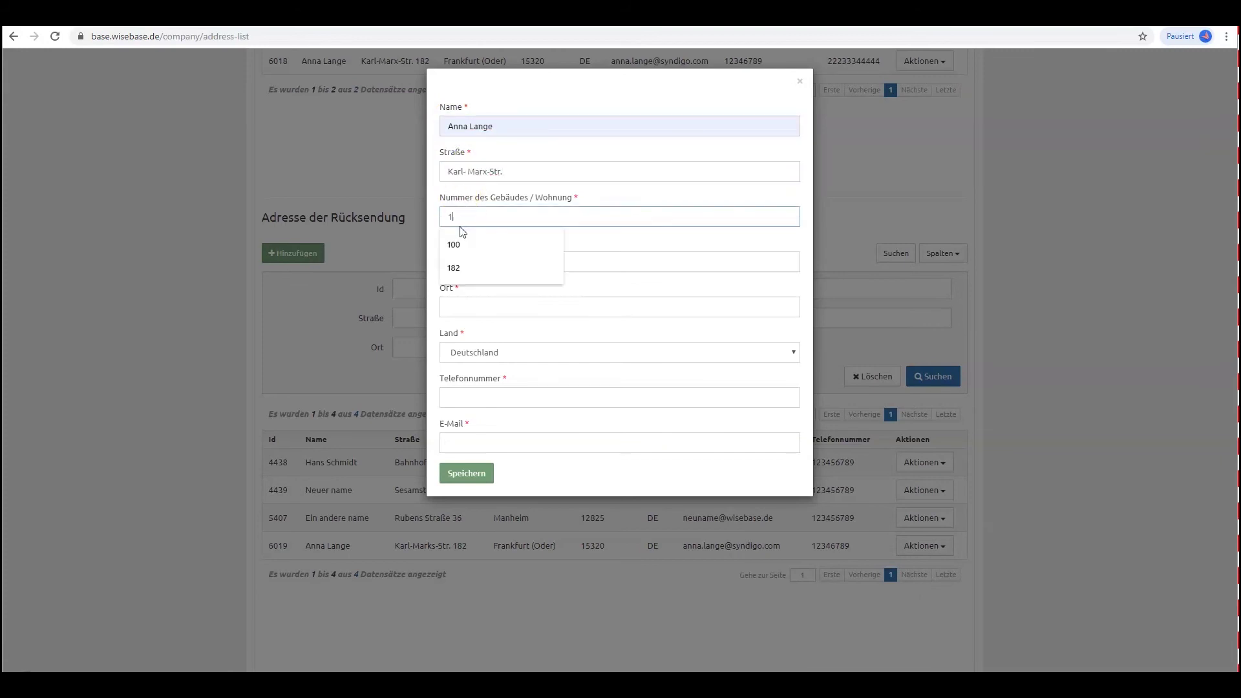
pyautogui.click(457, 240)
# Complete the return address with the postal code, city, phone number and e-mail, and save it
pyautogui.click(456, 262)
pyautogui.click(464, 290)
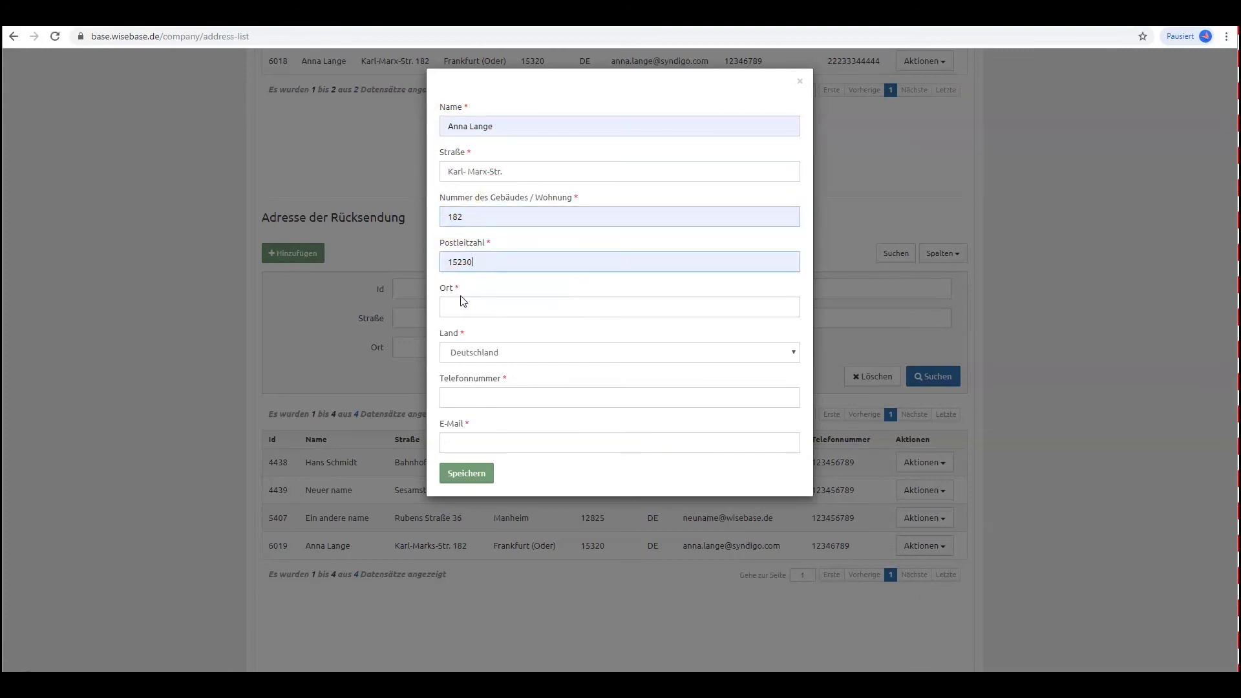
pyautogui.click(463, 305)
pyautogui.click(462, 332)
pyautogui.click(452, 395)
pyautogui.click(456, 424)
pyautogui.click(453, 441)
pyautogui.click(457, 477)
pyautogui.click(466, 473)
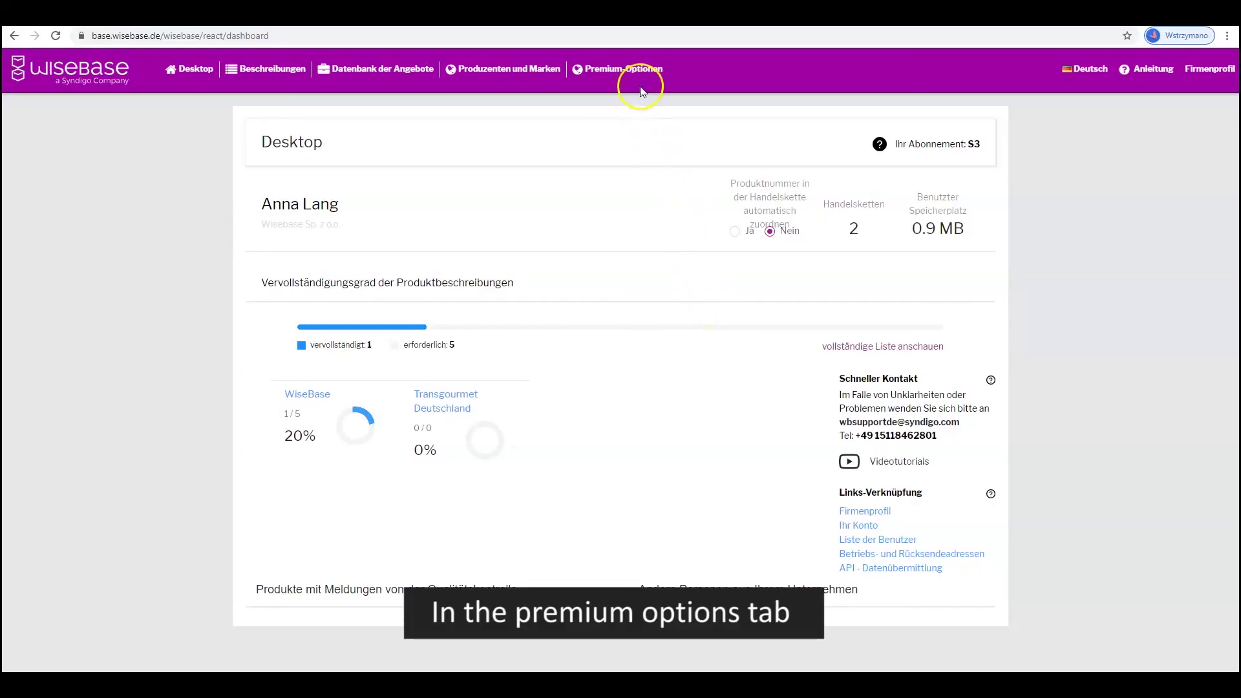
# Open "Import Beschreibungen" from the premium options
pyautogui.moveTo(640, 73)
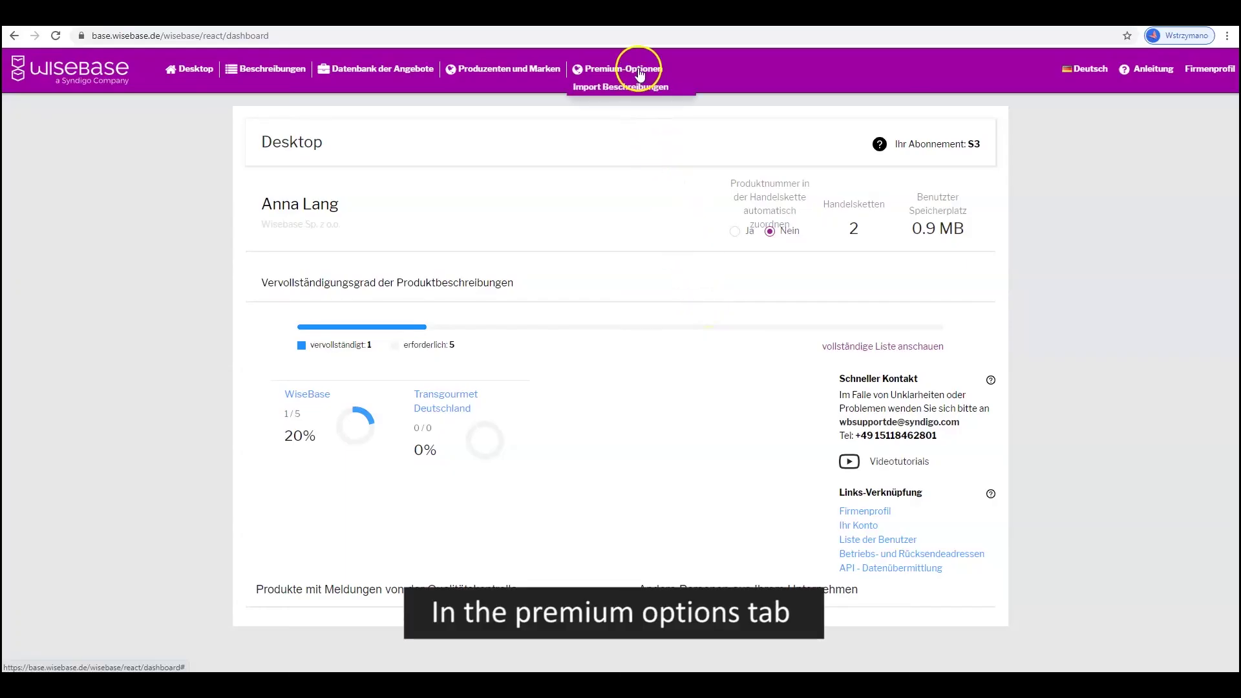
pyautogui.click(645, 92)
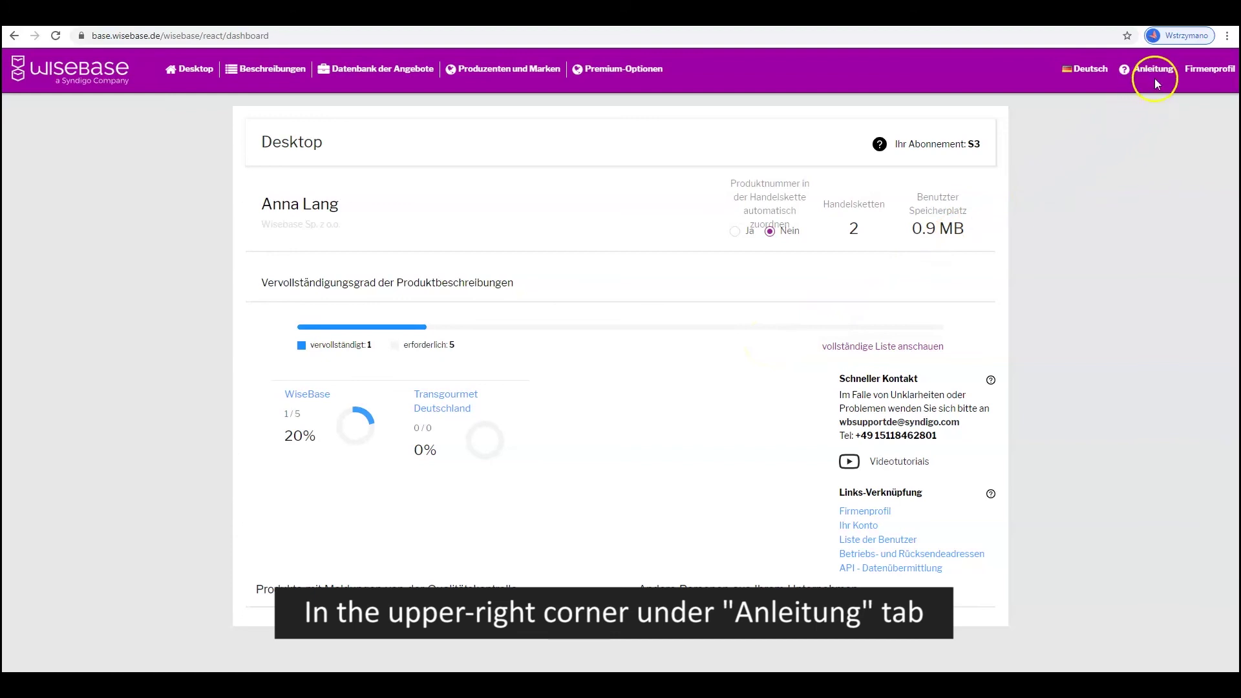
# Open the user manual "Benutzeranleitung" and look through its table of contents and following pages
pyautogui.moveTo(1165, 66)
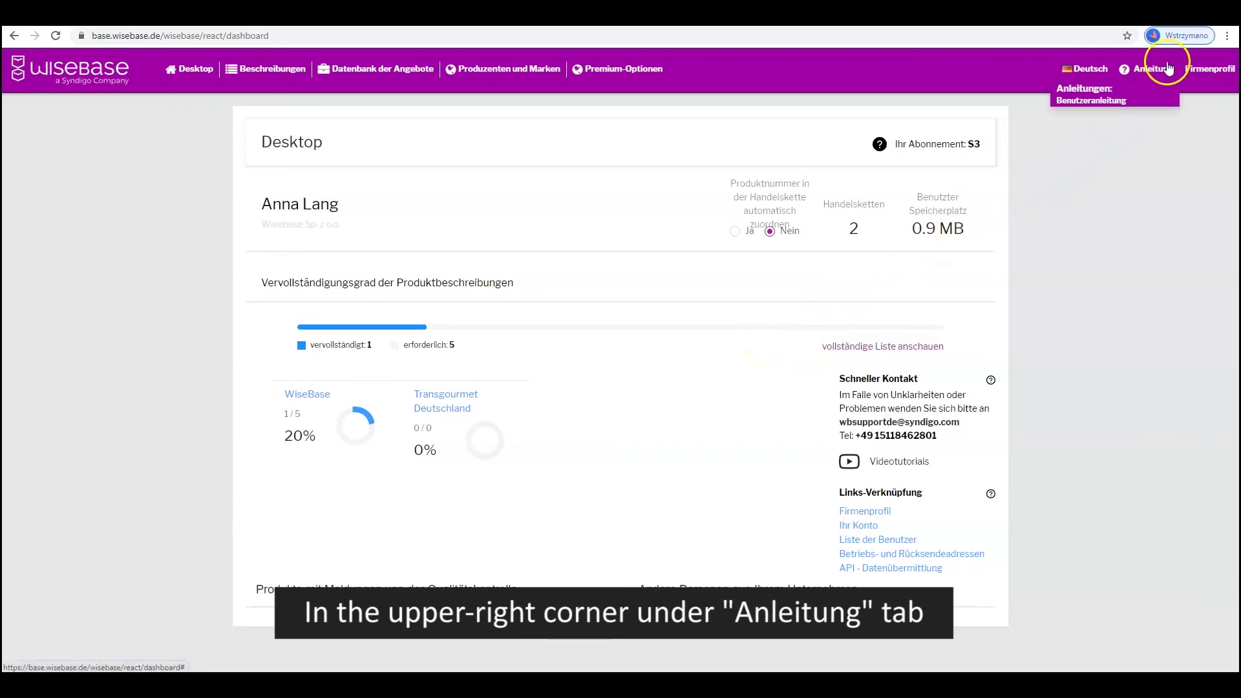
pyautogui.click(1144, 109)
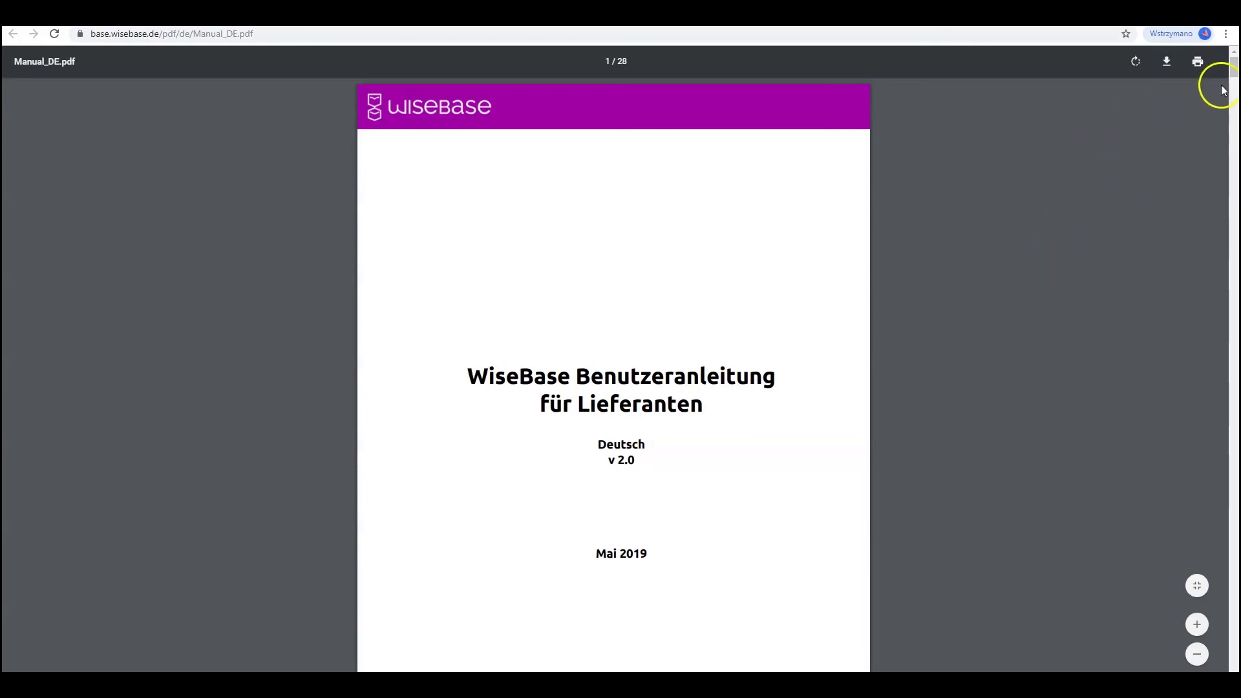
pyautogui.scroll(-12, 1235, 71)
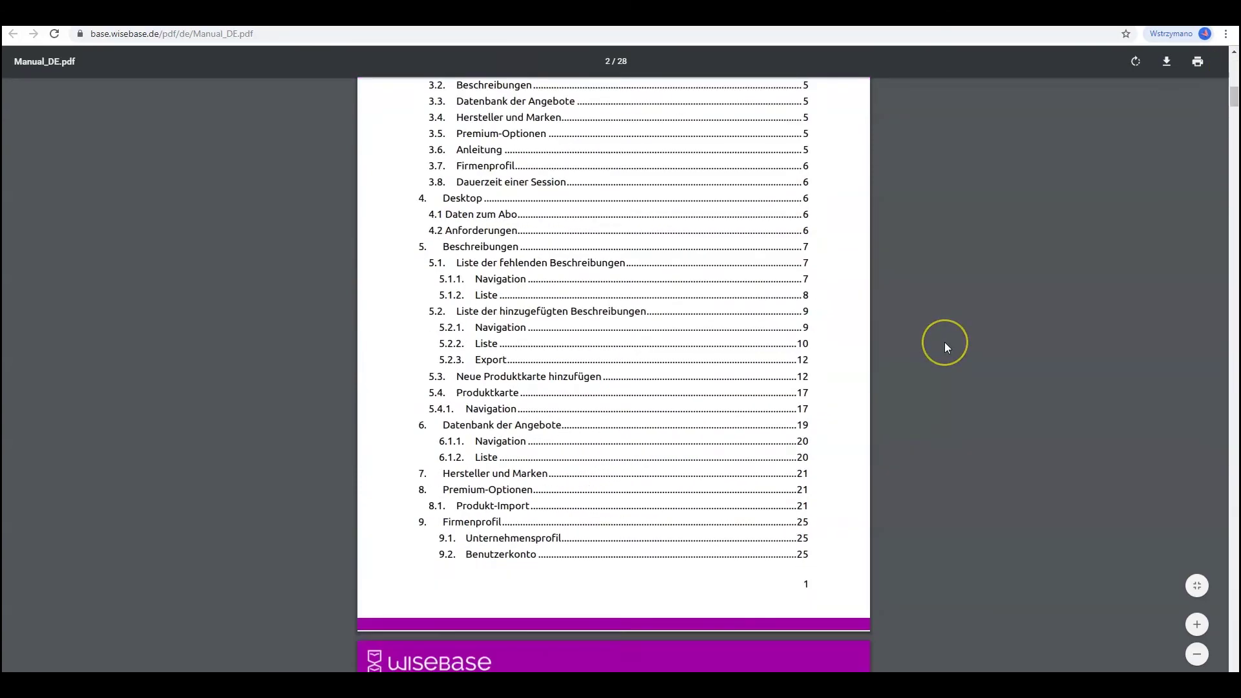
pyautogui.scroll(-8, 944, 343)
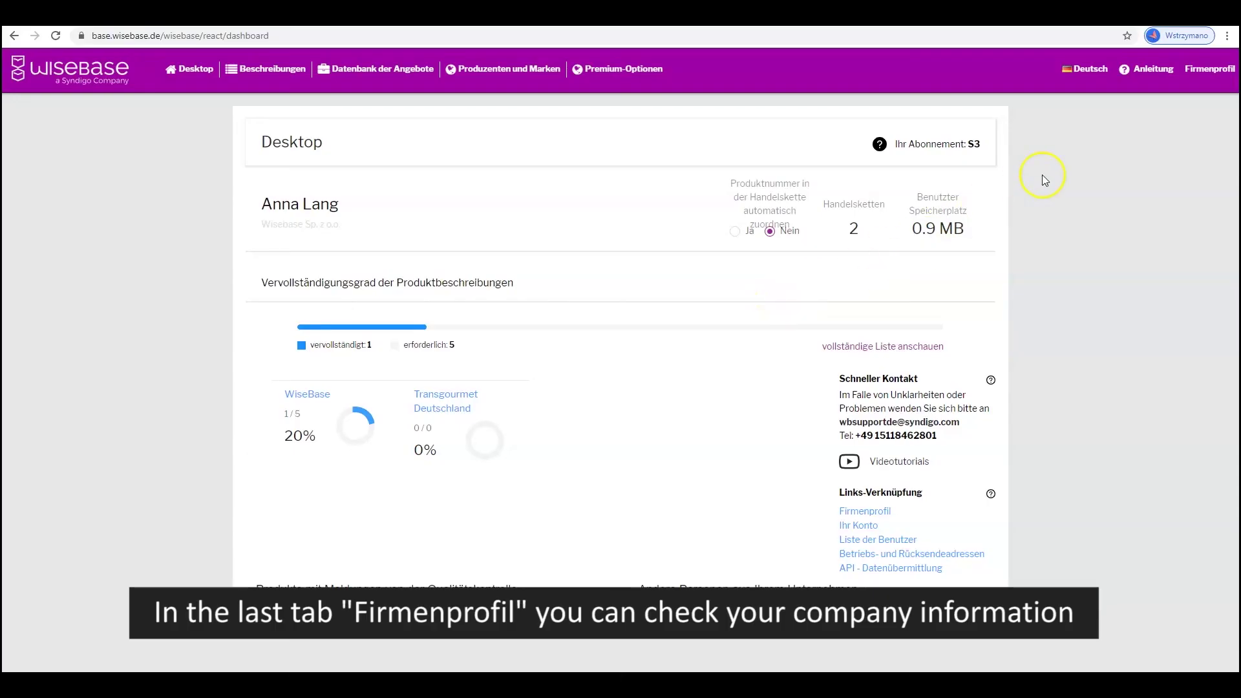
# Show the company profile options and open the user's own account, "Ihr Konto"
pyautogui.click(1208, 68)
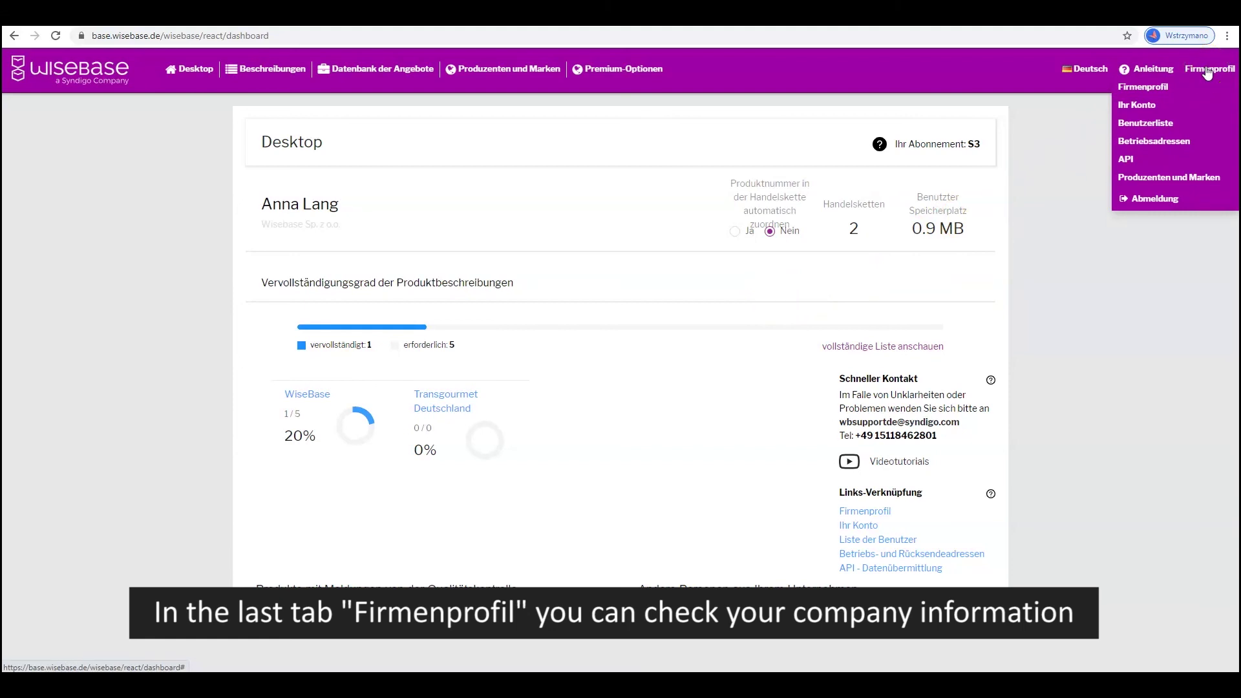
pyautogui.click(1215, 107)
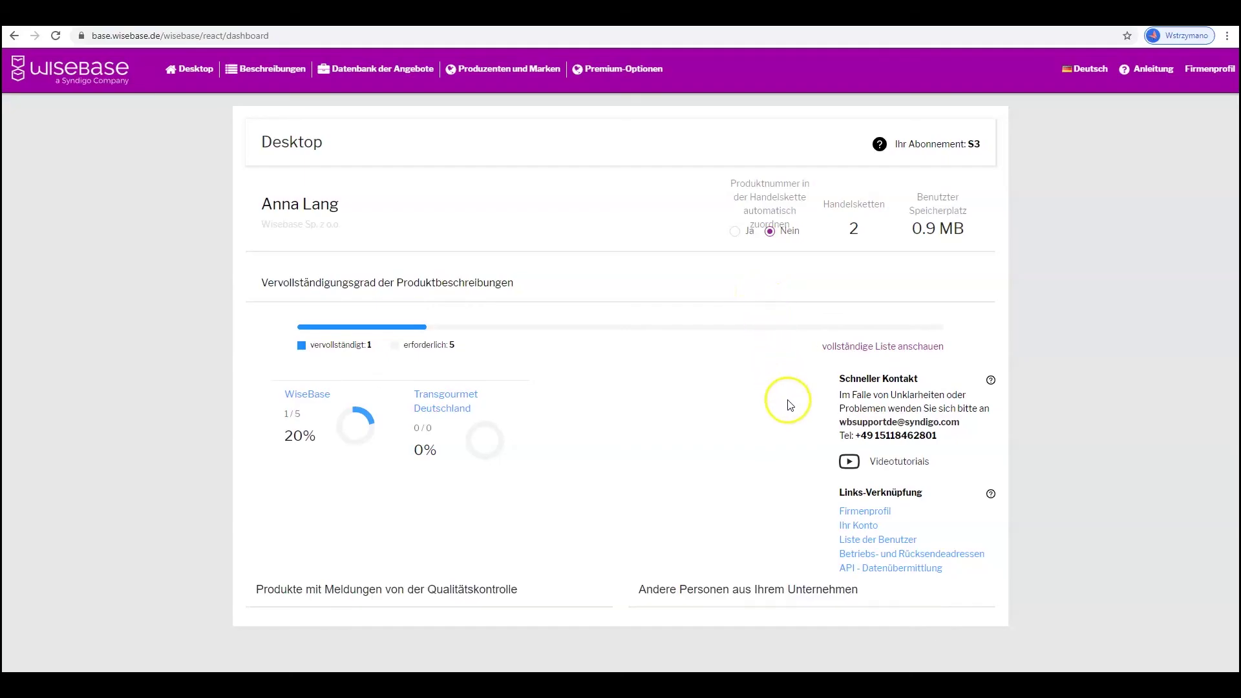
# Open the video tutorials linked on the dashboard and look through the "Tutorials DE" playlist on YouTube
pyautogui.click(904, 463)
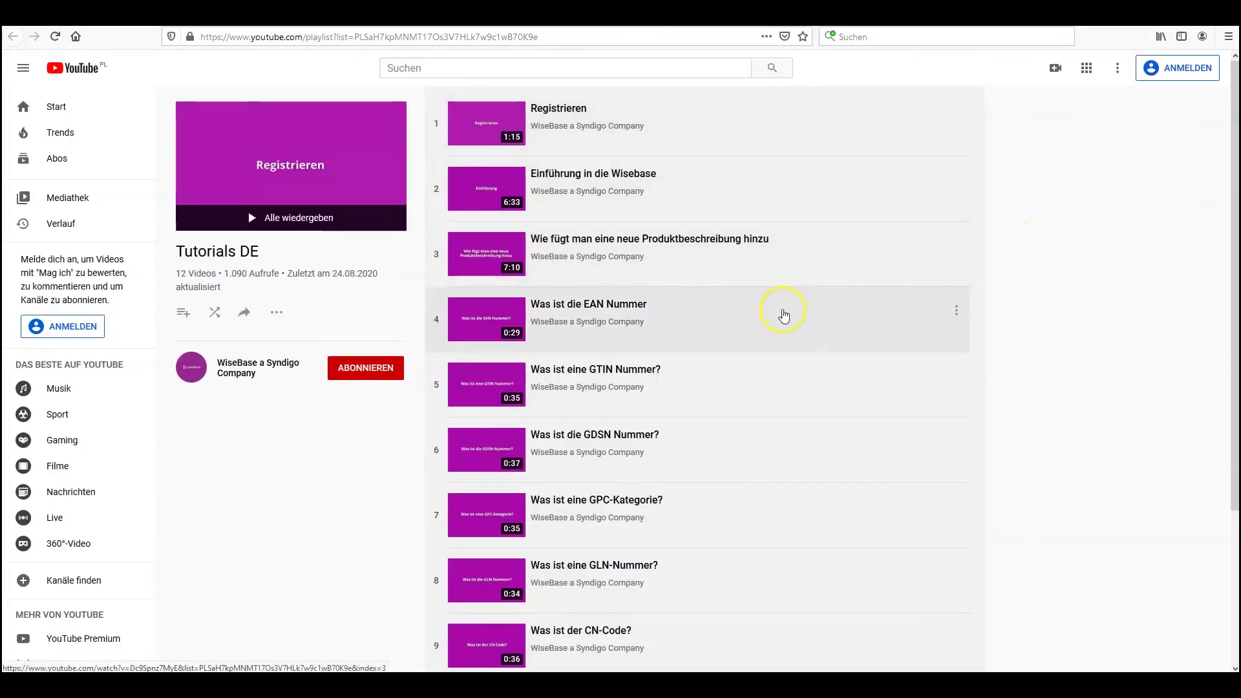
pyautogui.scroll(-1, 740, 647)
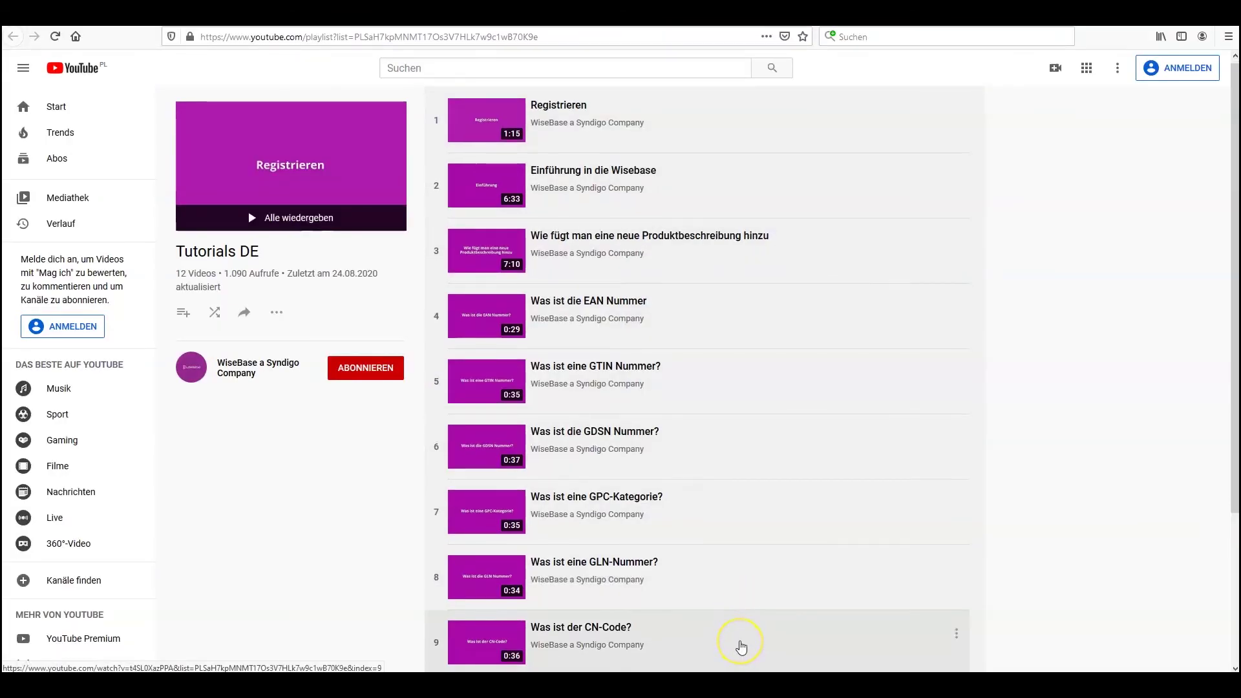
pyautogui.scroll(-3, 740, 647)
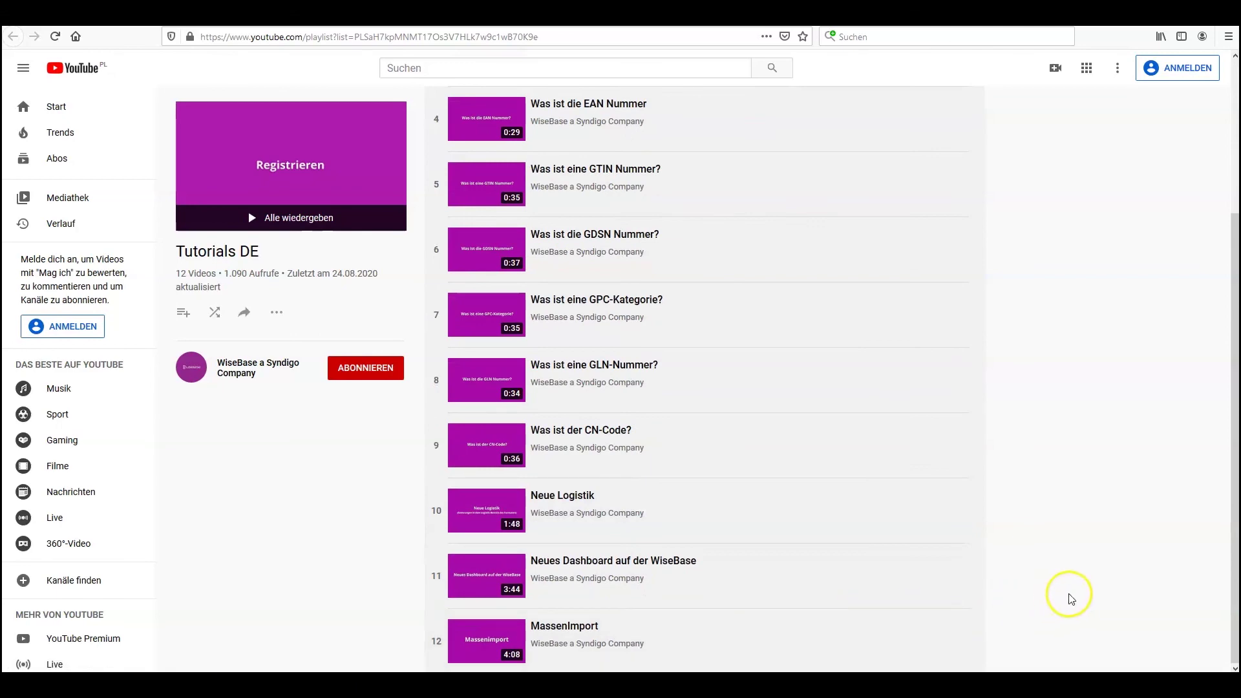